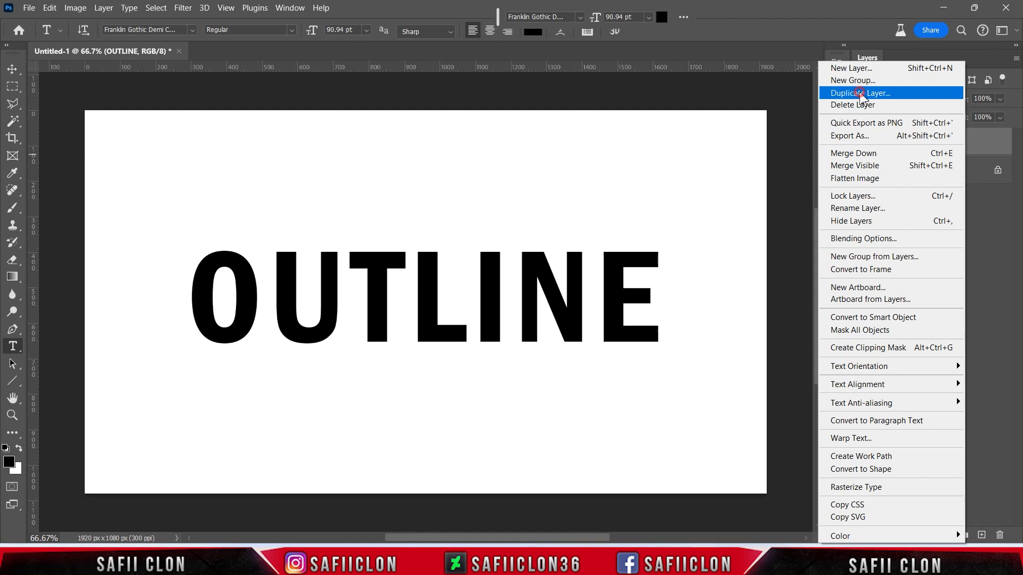
# Step: Duplicate the OUTLINE text layer and hide the original underneath it
pyautogui.click(693, 158)
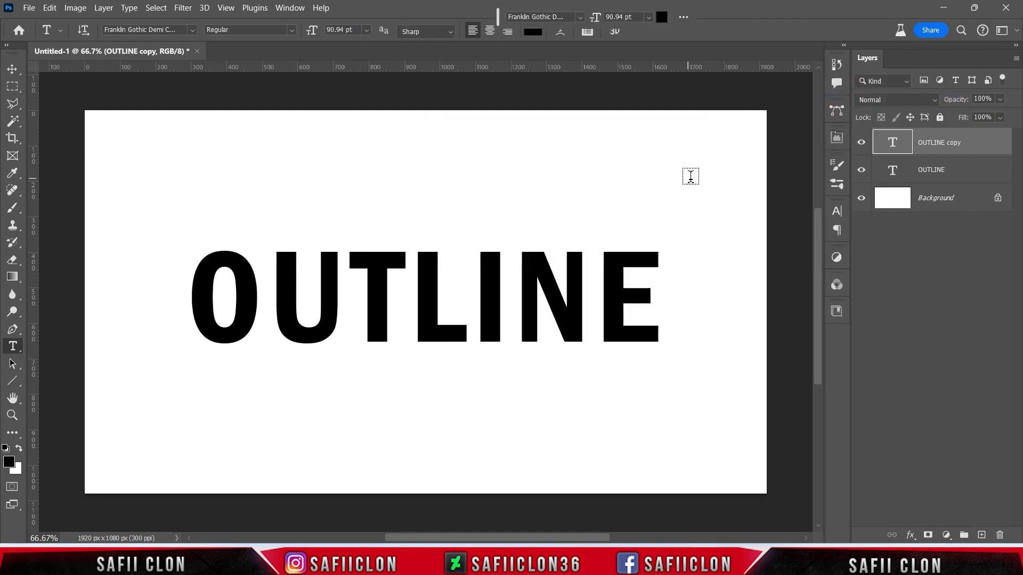
pyautogui.click(861, 170)
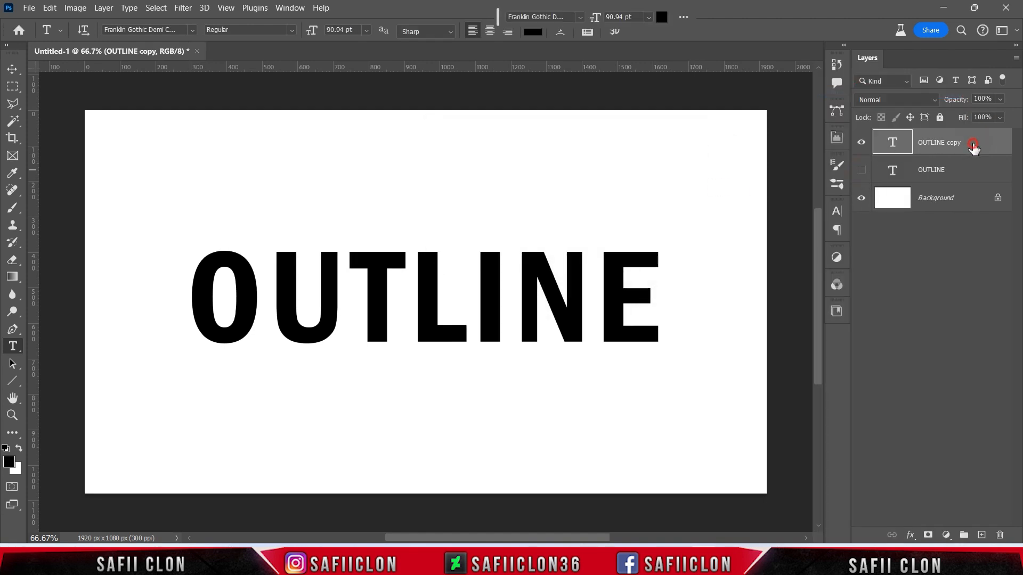
# Step: Set the fill of the duplicated OUTLINE text layer to 0%
pyautogui.click(999, 118)
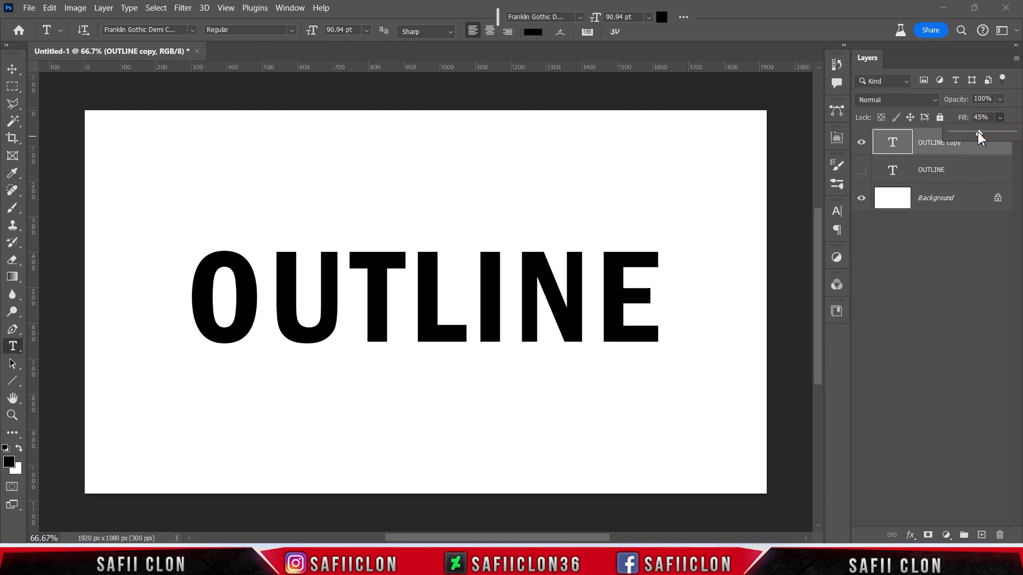
pyautogui.click(999, 120)
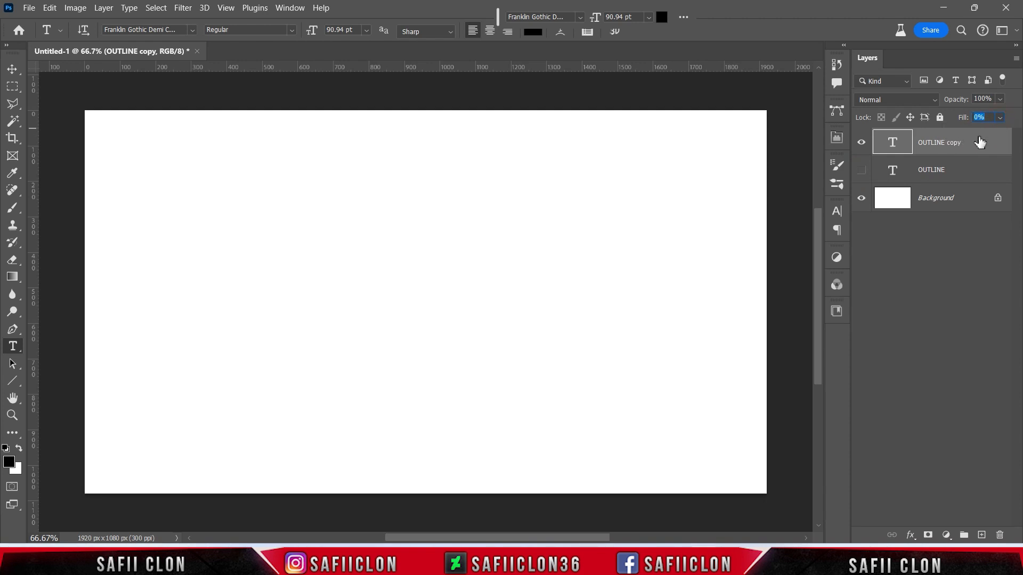
# Step: Add a Stroke effect to the OUTLINE copy layer and set its colour to black, 000000
pyautogui.rightClick(979, 141)
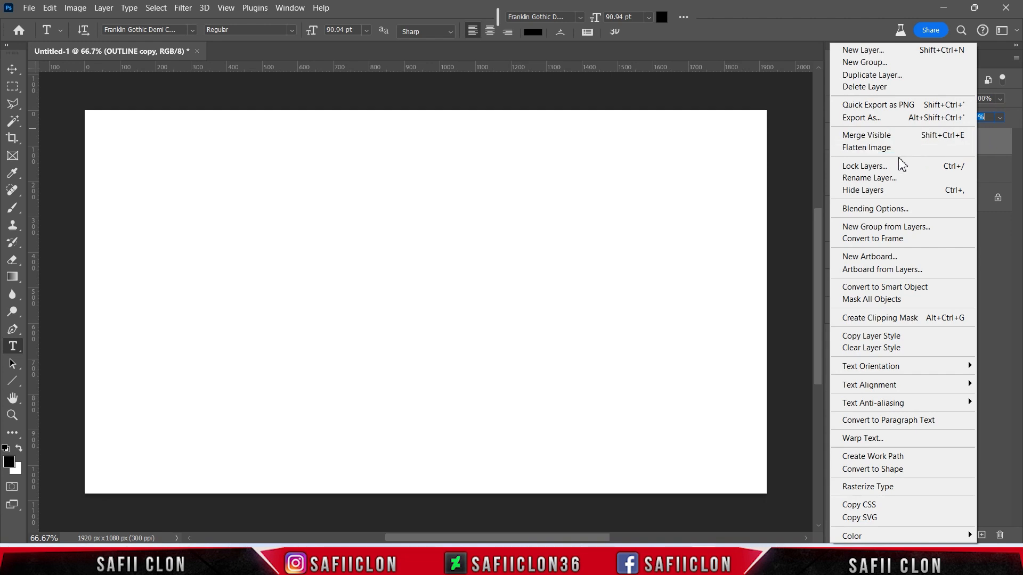
pyautogui.click(893, 211)
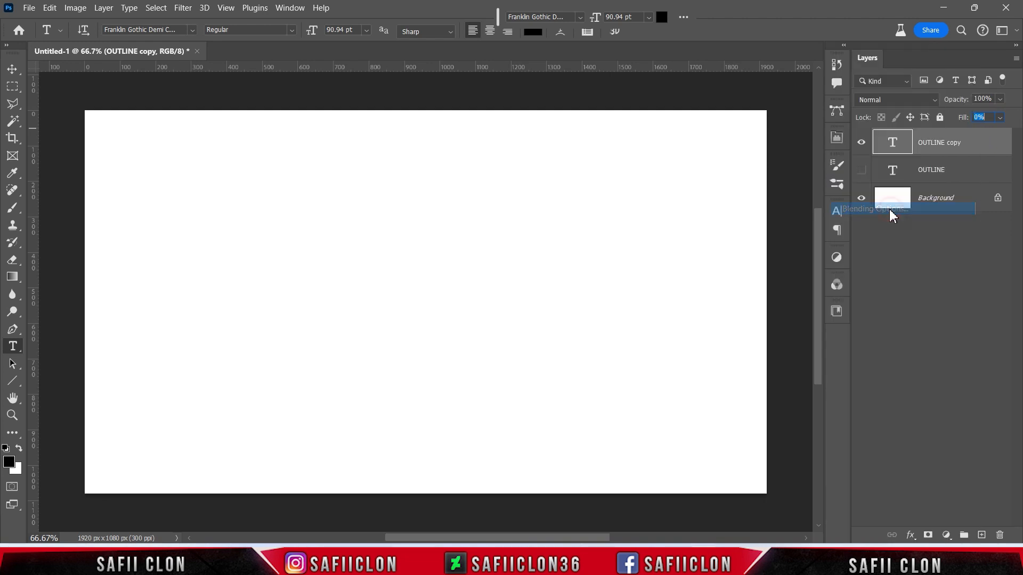
pyautogui.moveTo(694, 141); pyautogui.dragTo(748, 149)
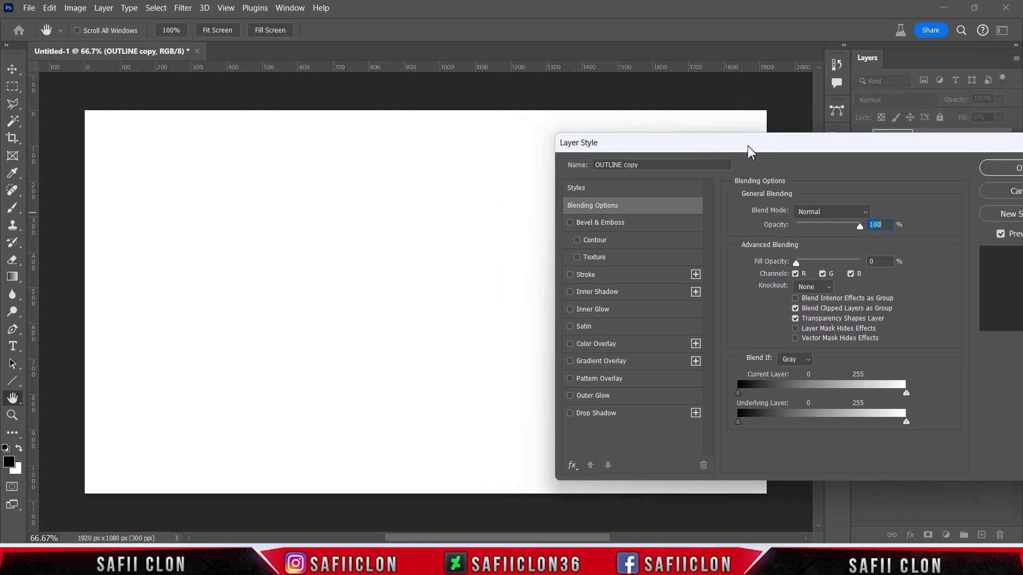
pyautogui.click(625, 276)
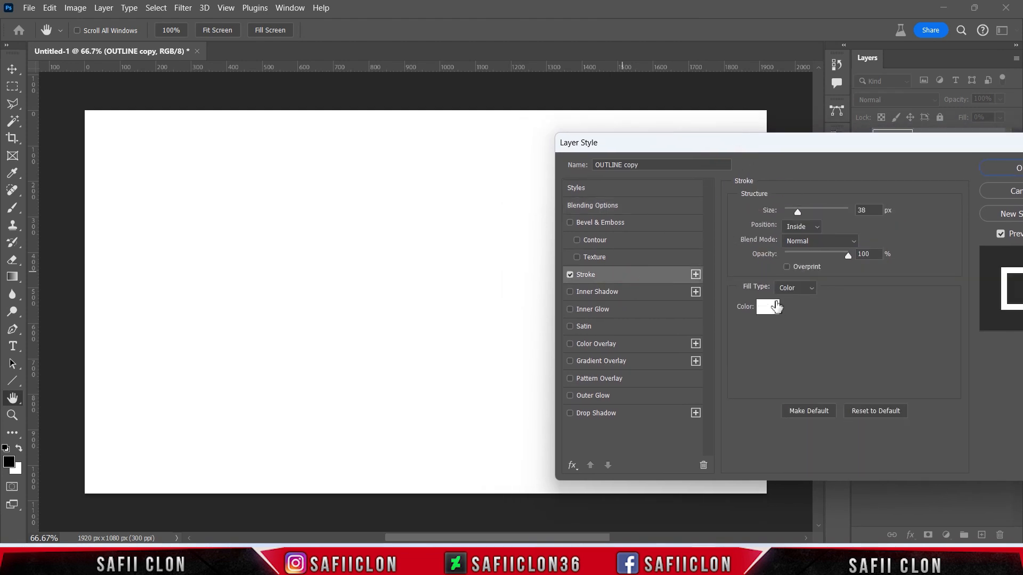
pyautogui.click(776, 307)
pyautogui.write('000000')
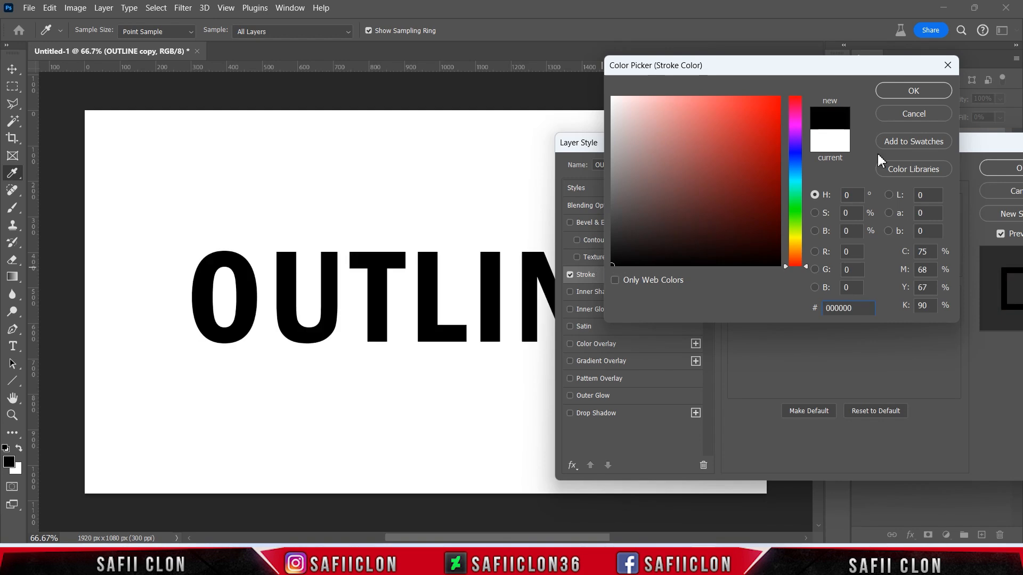
pyautogui.click(923, 91)
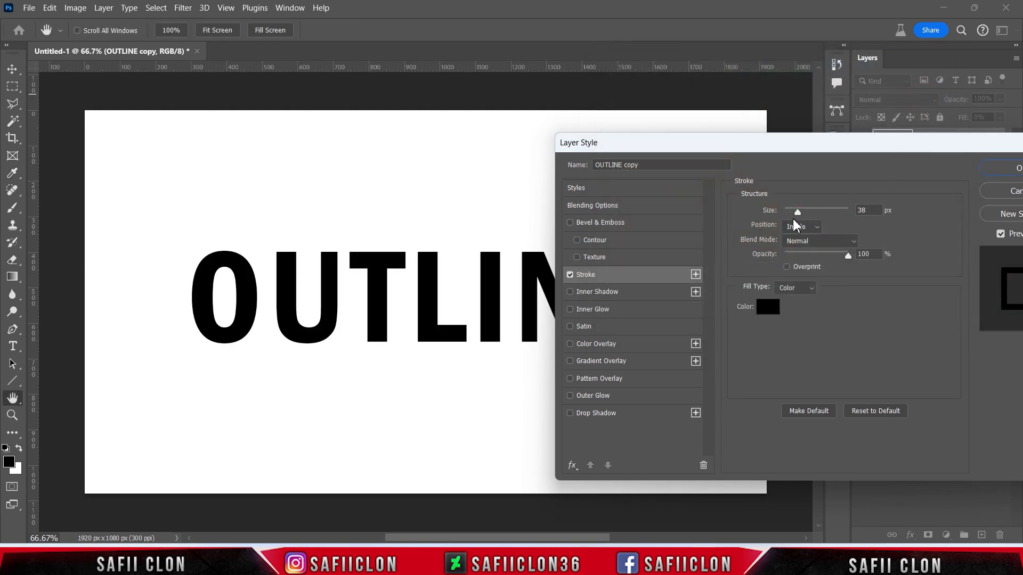
# Step: Set the stroke size to 8 px with its position Inside and apply the layer style
pyautogui.moveTo(797, 214); pyautogui.dragTo(791, 215)
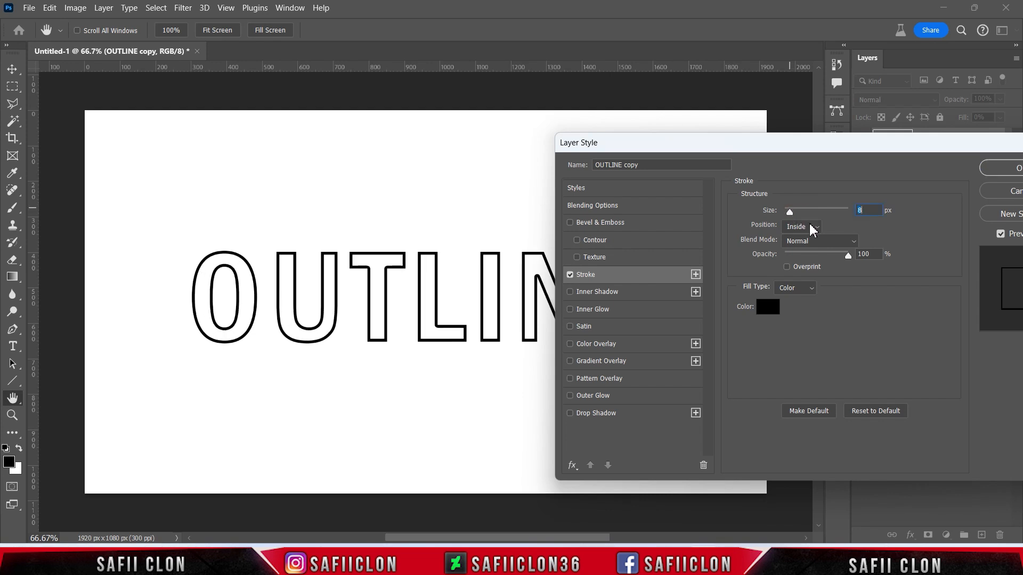
pyautogui.click(802, 226)
pyautogui.click(802, 253)
pyautogui.moveTo(914, 143); pyautogui.dragTo(702, 144)
pyautogui.click(794, 169)
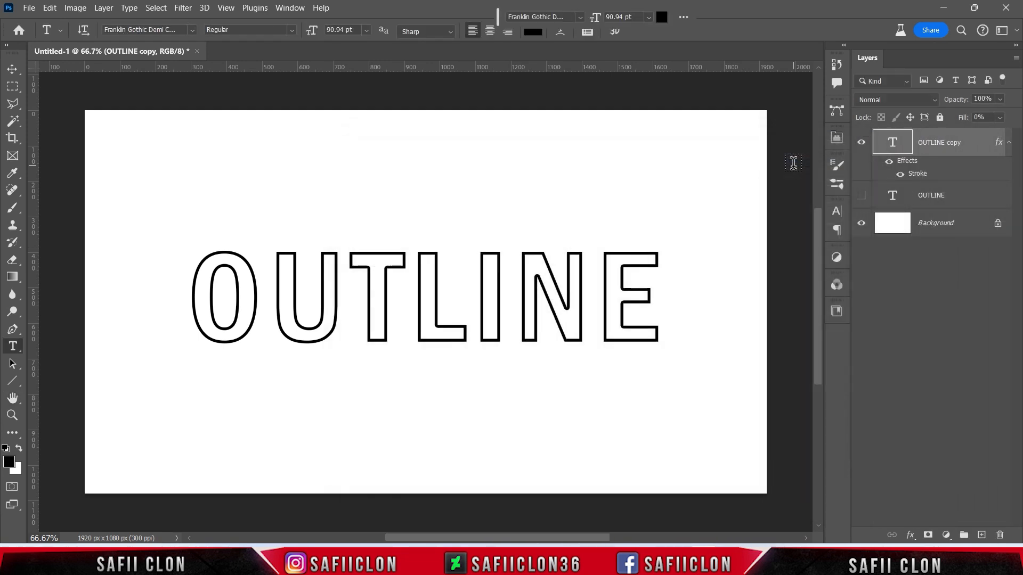
# Step: Show the original OUTLINE layer again and set its text colour to 9789ff
pyautogui.click(969, 203)
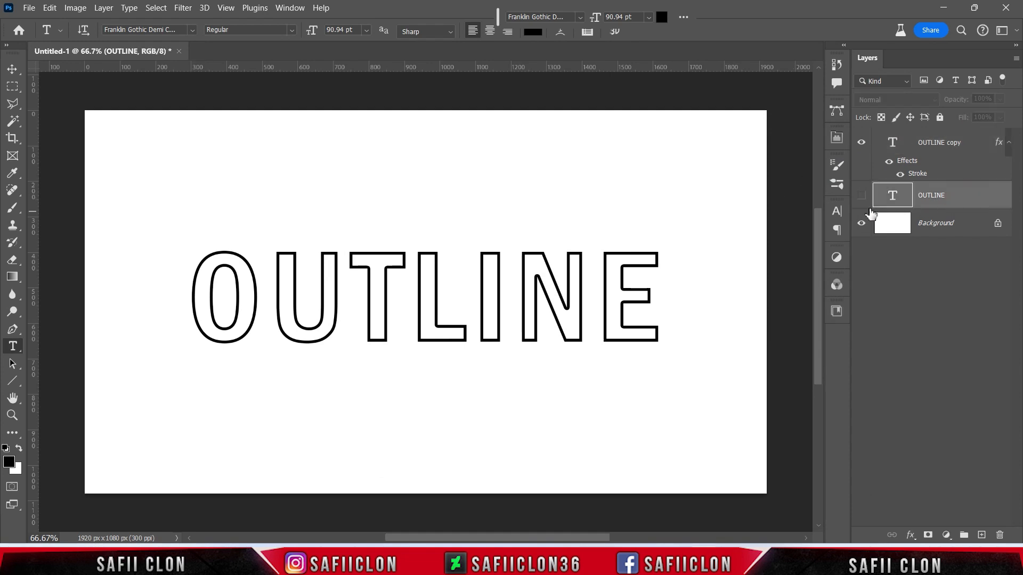
pyautogui.click(862, 196)
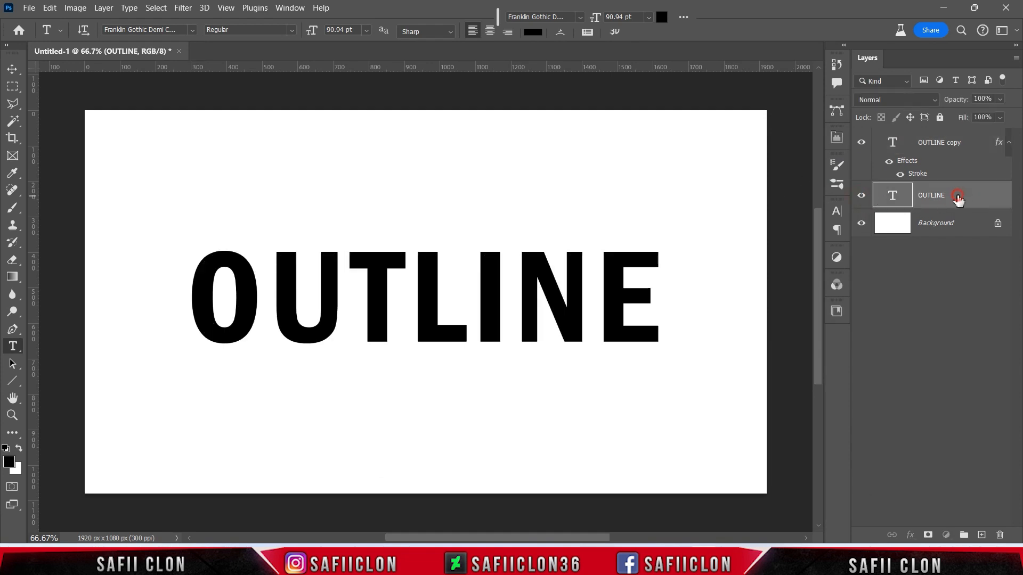
pyautogui.rightClick(14, 347)
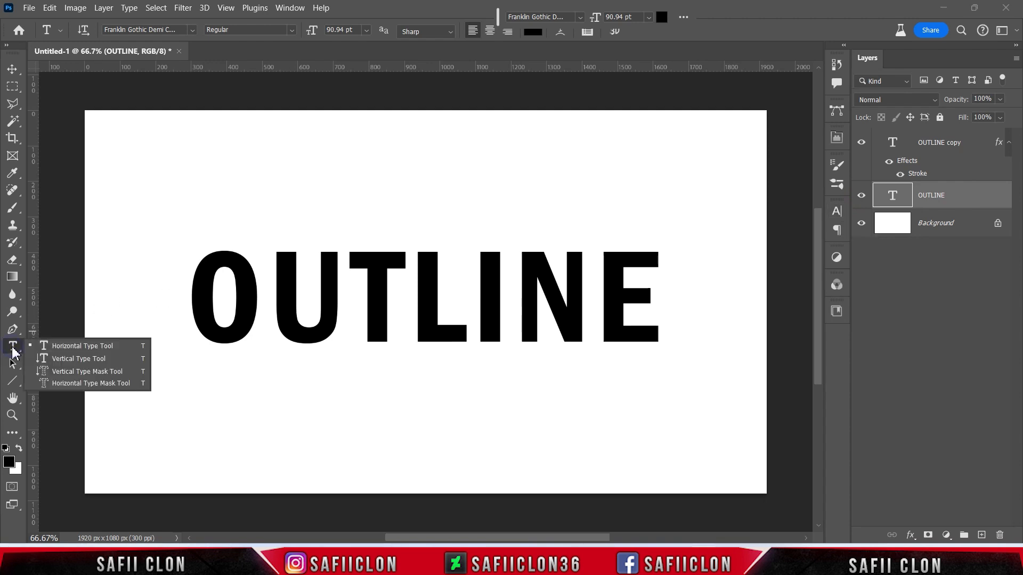
pyautogui.click(75, 340)
pyautogui.moveTo(501, 21); pyautogui.dragTo(651, 25)
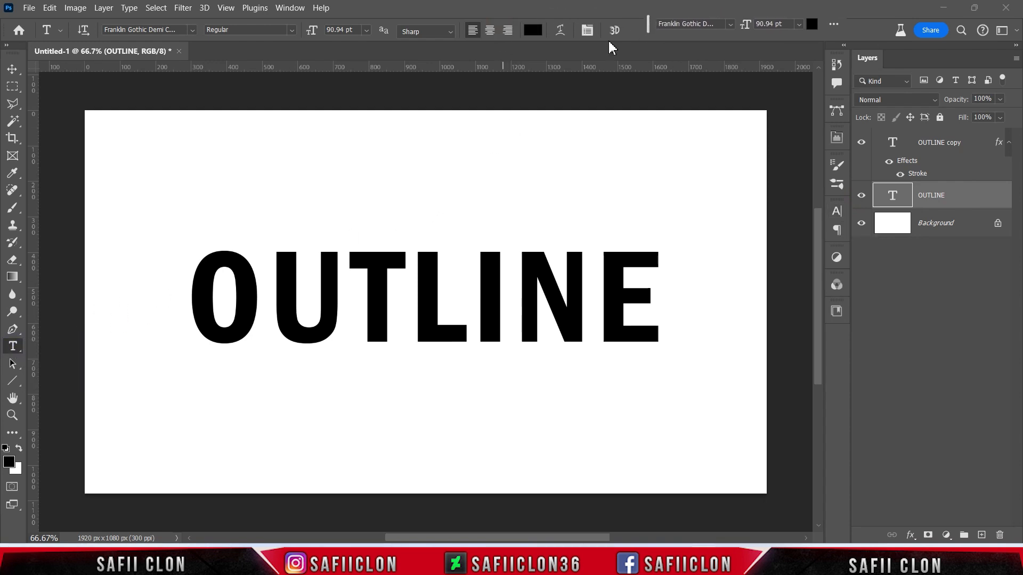
pyautogui.click(531, 32)
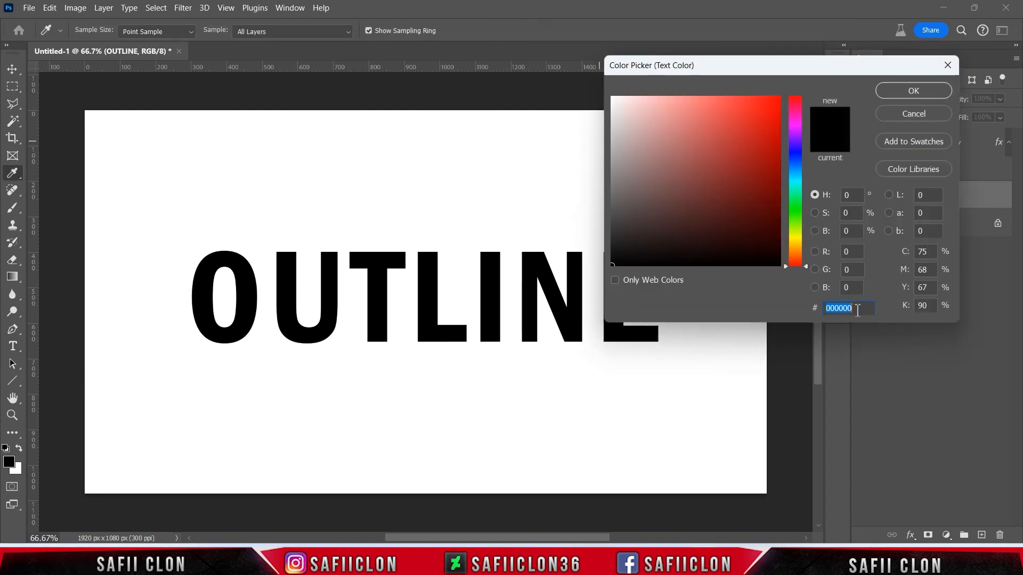
pyautogui.write('97')
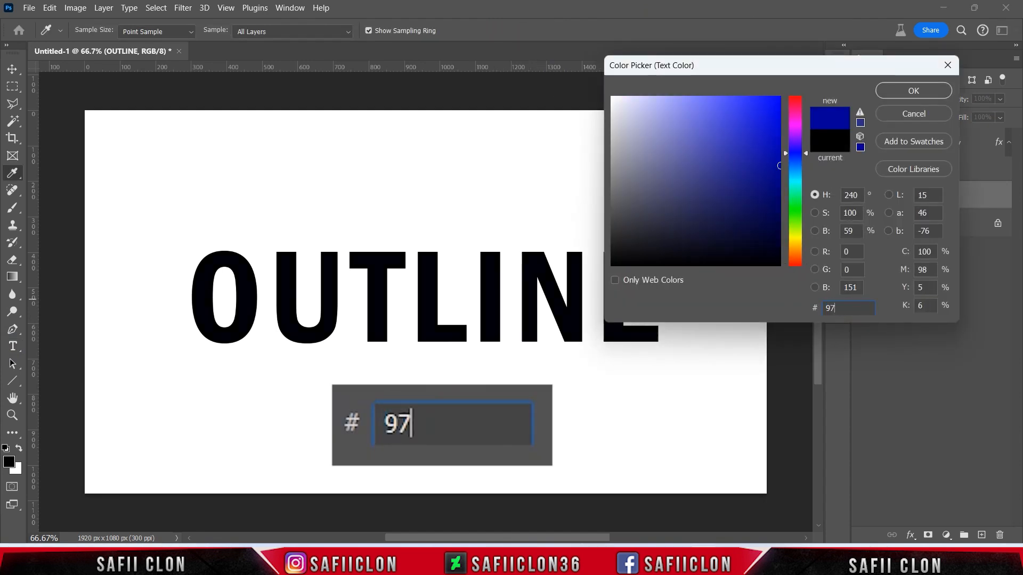
pyautogui.write('89ff')
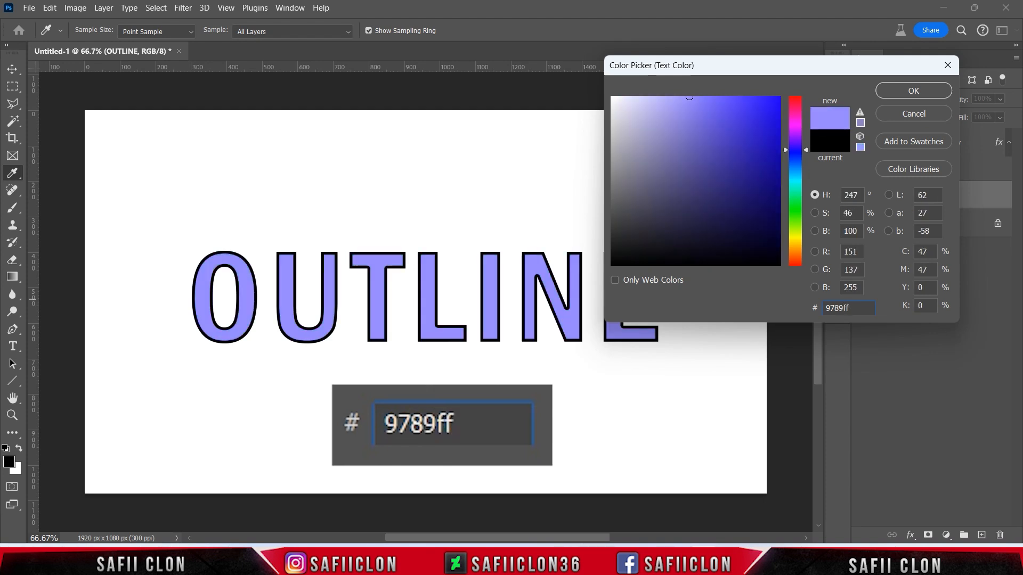
pyautogui.hotkey('ctrl', 'a')
pyautogui.click(882, 91)
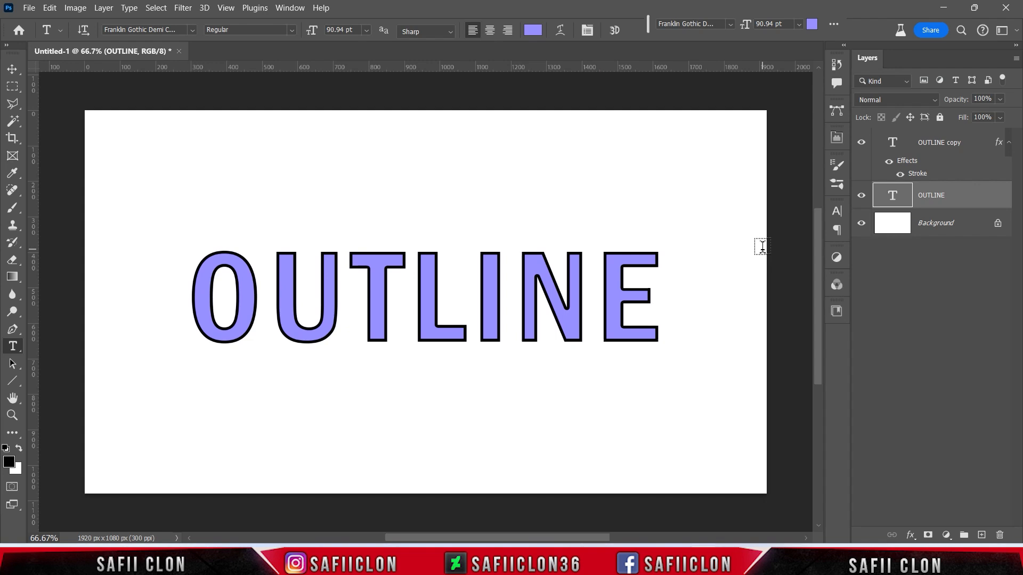
# Step: Offset the purple OUTLINE layer right and down with Free Transform, to X 975 px and Y 565.50 px
pyautogui.hotkey('ctrl', 't')
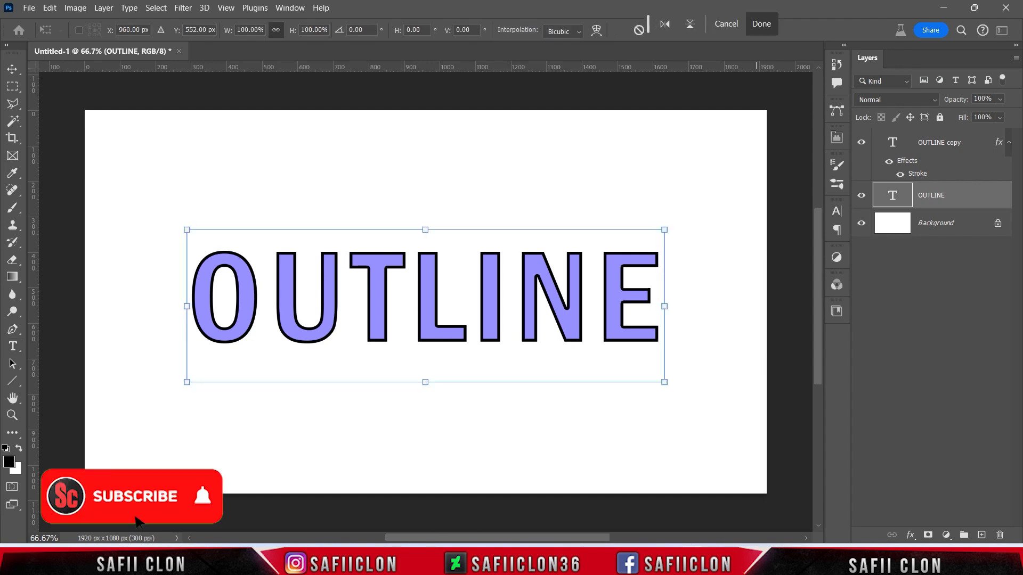
pyautogui.press('ctrl+super+o')
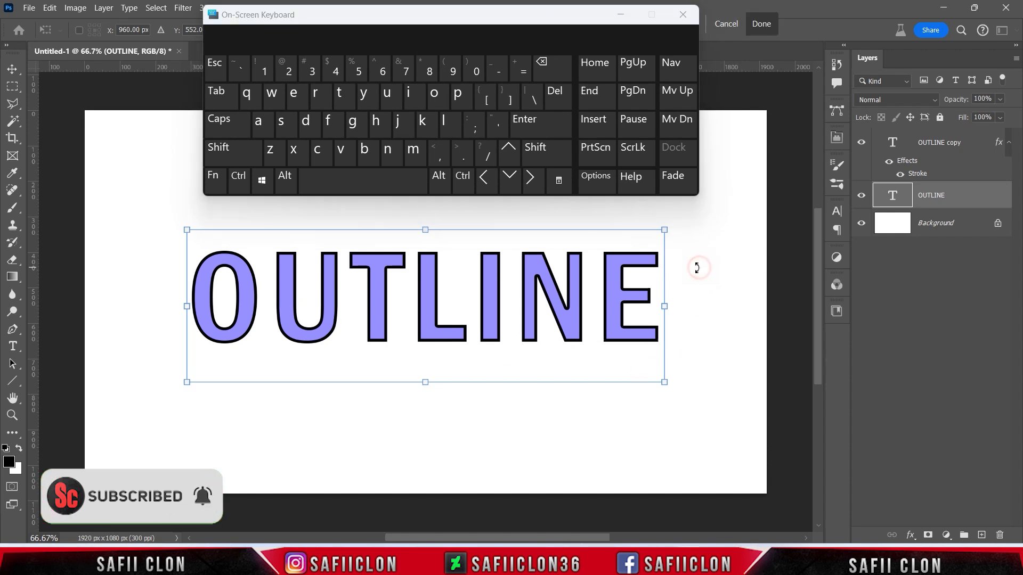
pyautogui.click(531, 180)
pyautogui.click(531, 181)
pyautogui.click(532, 180)
pyautogui.click(531, 181)
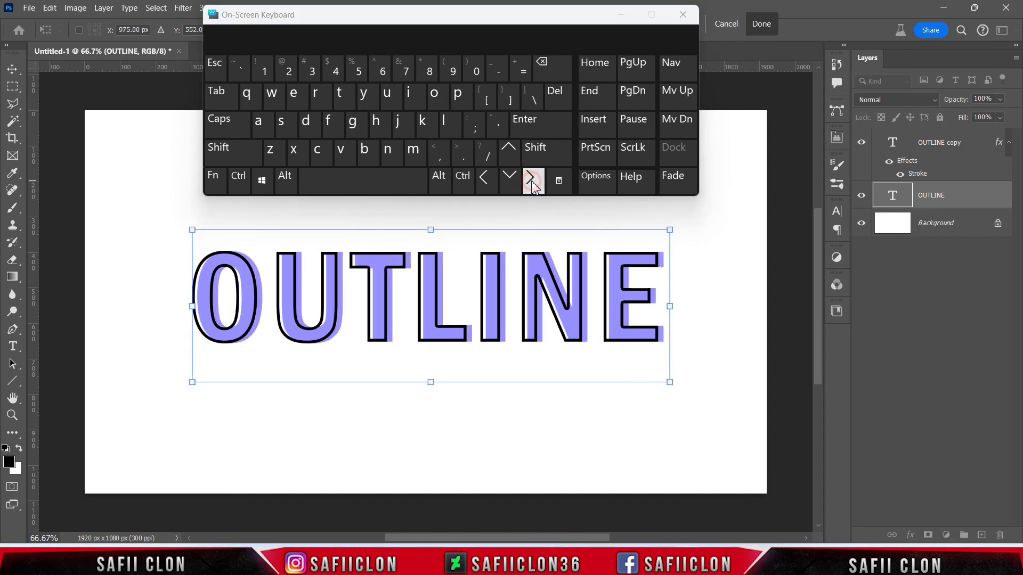
pyautogui.click(509, 186)
pyautogui.click(508, 186)
pyautogui.click(509, 187)
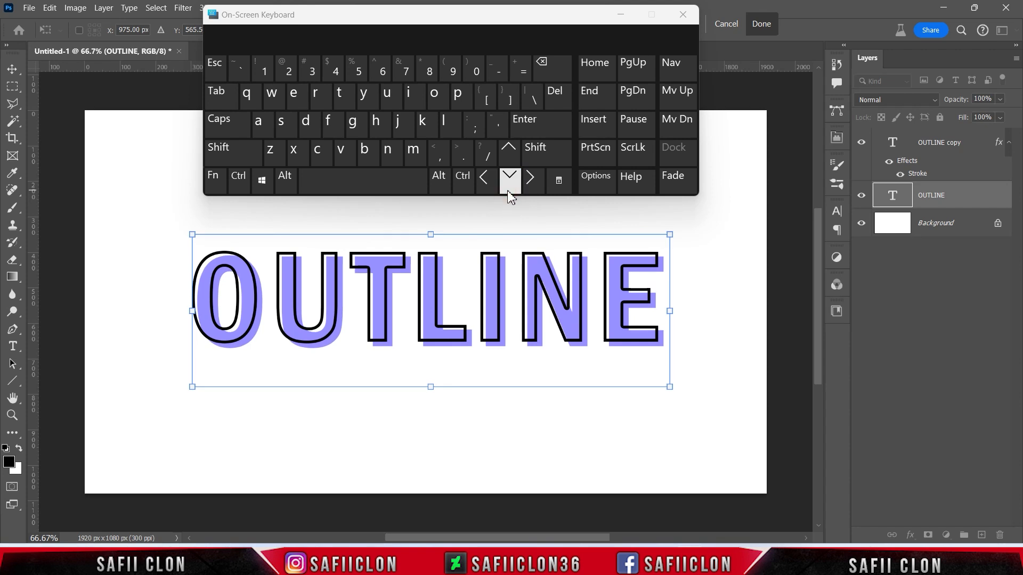
pyautogui.click(508, 192)
pyautogui.click(508, 152)
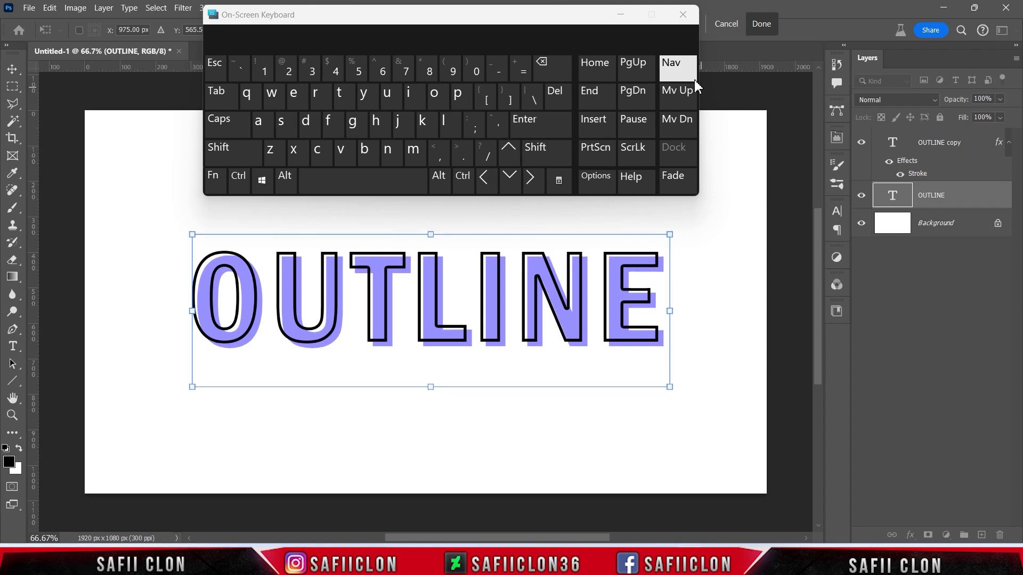
pyautogui.click(623, 16)
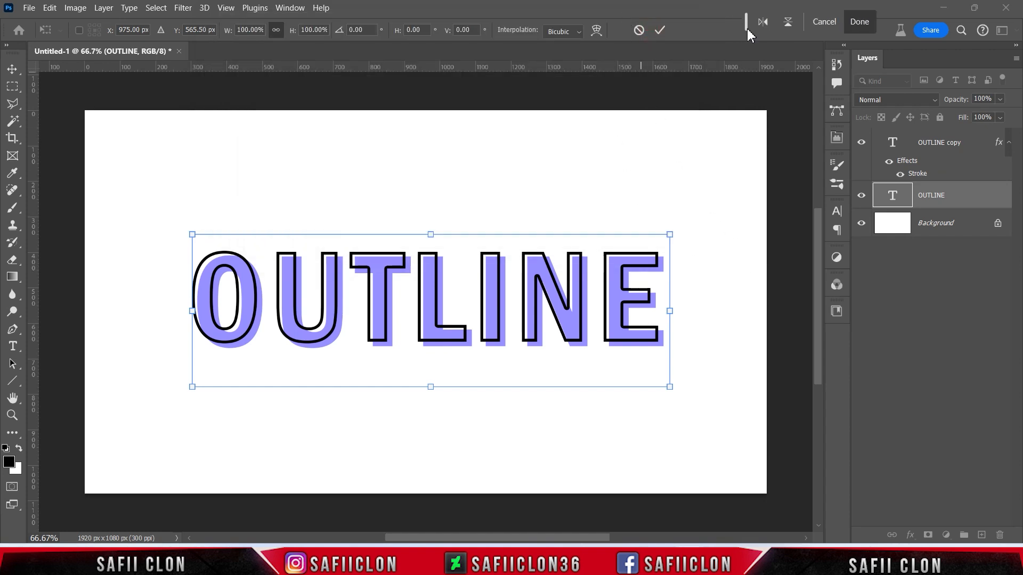
pyautogui.click(660, 29)
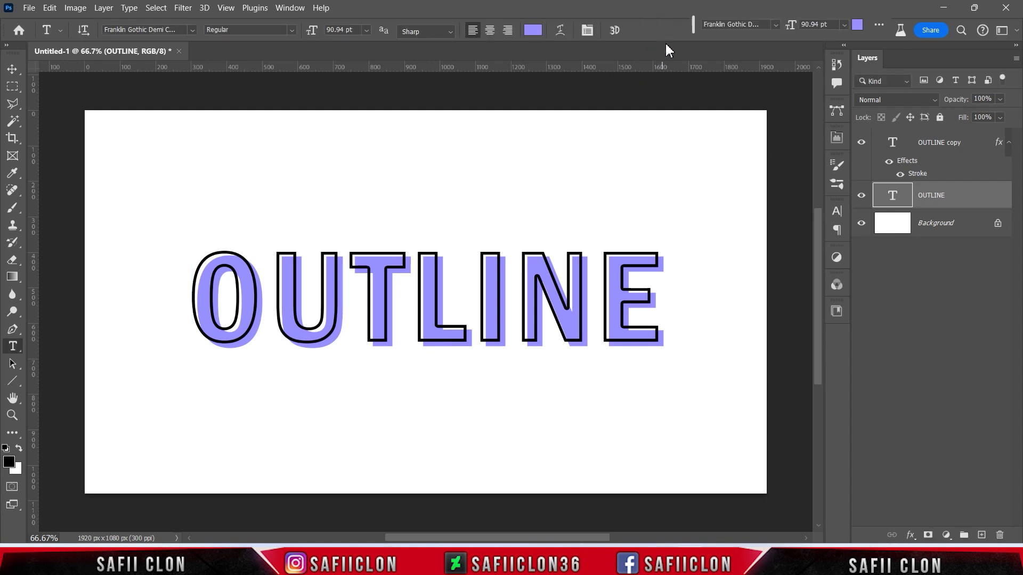
# Step: Compare the artwork with and without the purple OUTLINE layer and view it at 100%
pyautogui.click(861, 195)
pyautogui.click(861, 195)
pyautogui.click(861, 195)
pyautogui.click(861, 195)
pyautogui.hotkey('ctrl', '1')
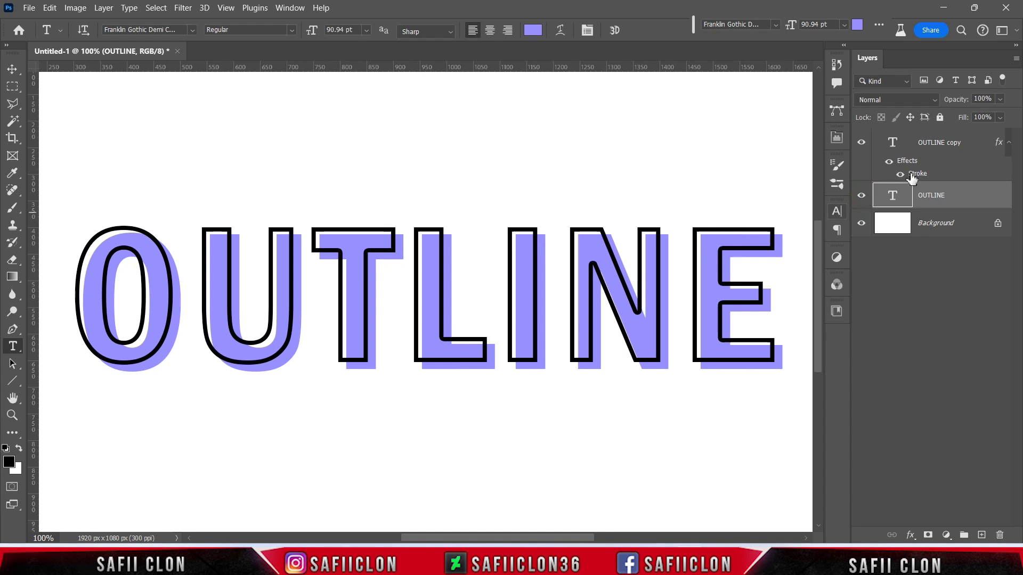
# Step: Duplicate the stroked OUTLINE copy layer
pyautogui.click(965, 142)
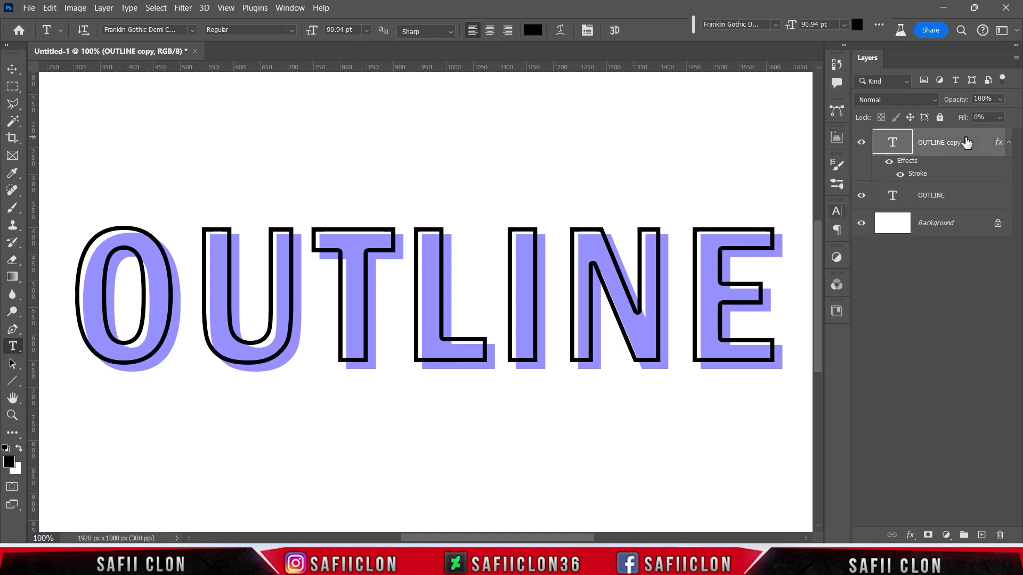
pyautogui.rightClick(968, 144)
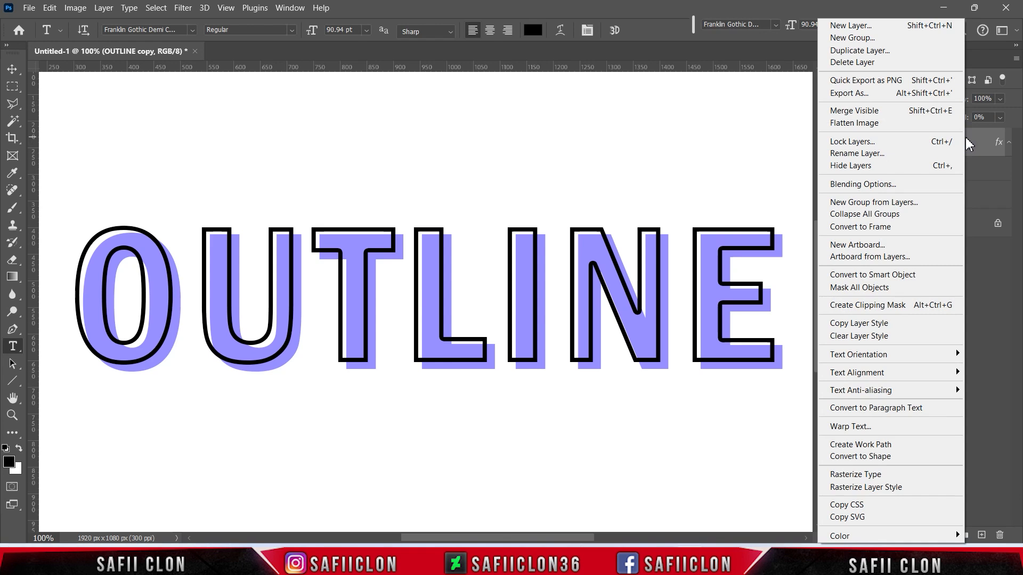
pyautogui.click(865, 50)
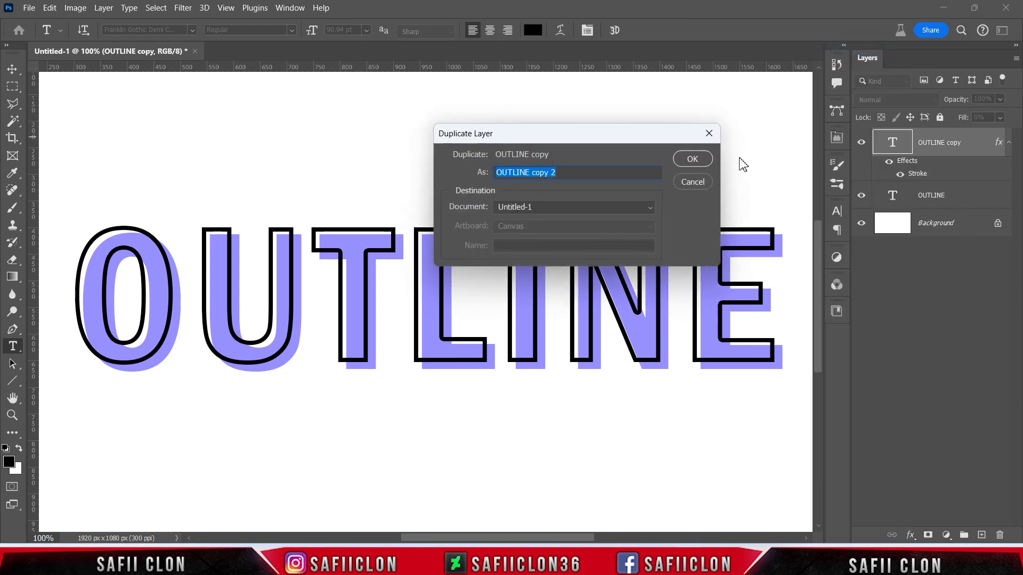
pyautogui.click(692, 160)
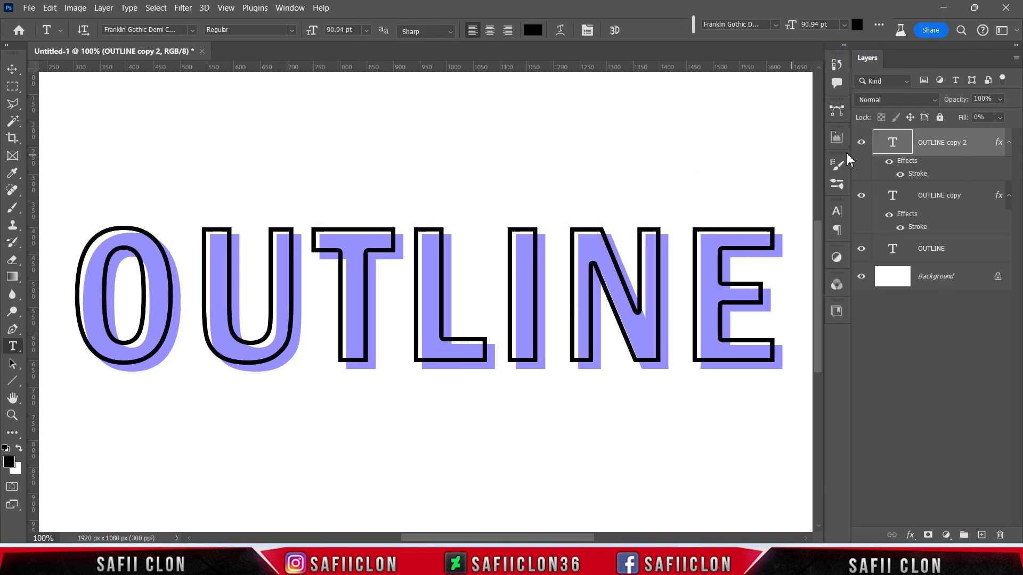
# Step: Change the stroke colour of the OUTLINE copy 2 layer to crimson red e0003a in its layer style
pyautogui.rightClick(968, 154)
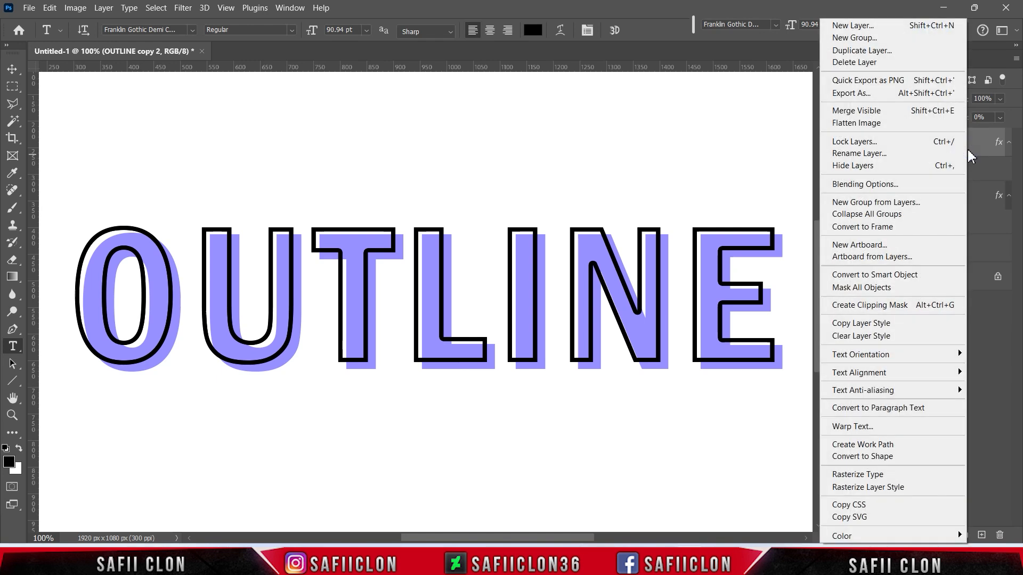
pyautogui.click(881, 183)
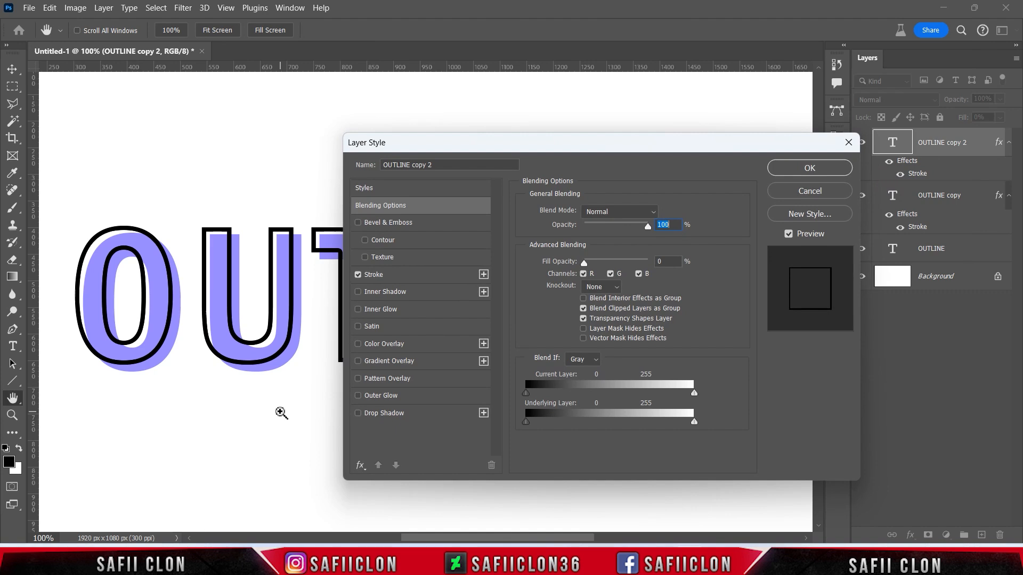
pyautogui.keyDown('alt'); pyautogui.click(281, 412); pyautogui.keyUp('alt')
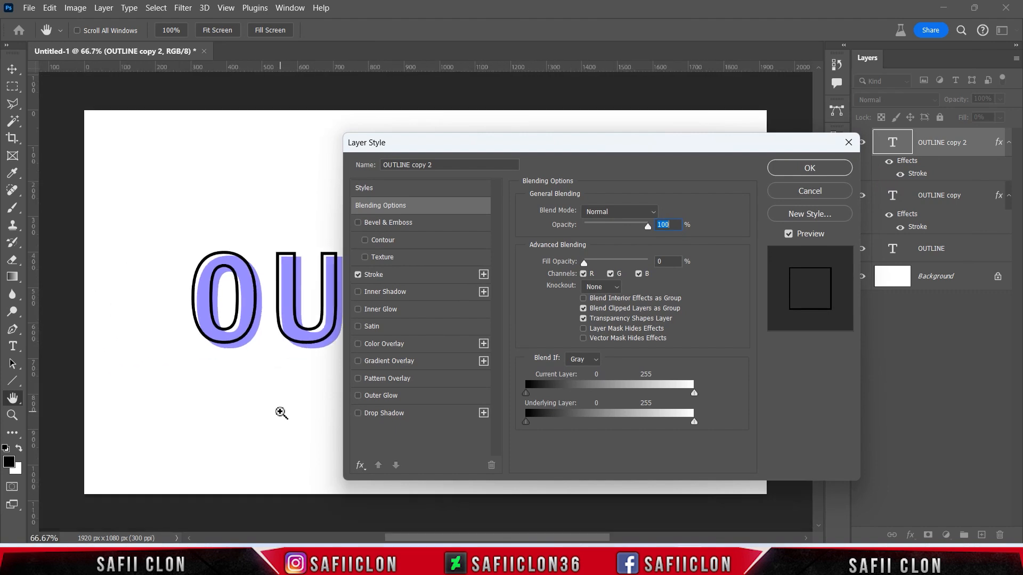
pyautogui.moveTo(459, 148); pyautogui.dragTo(712, 152)
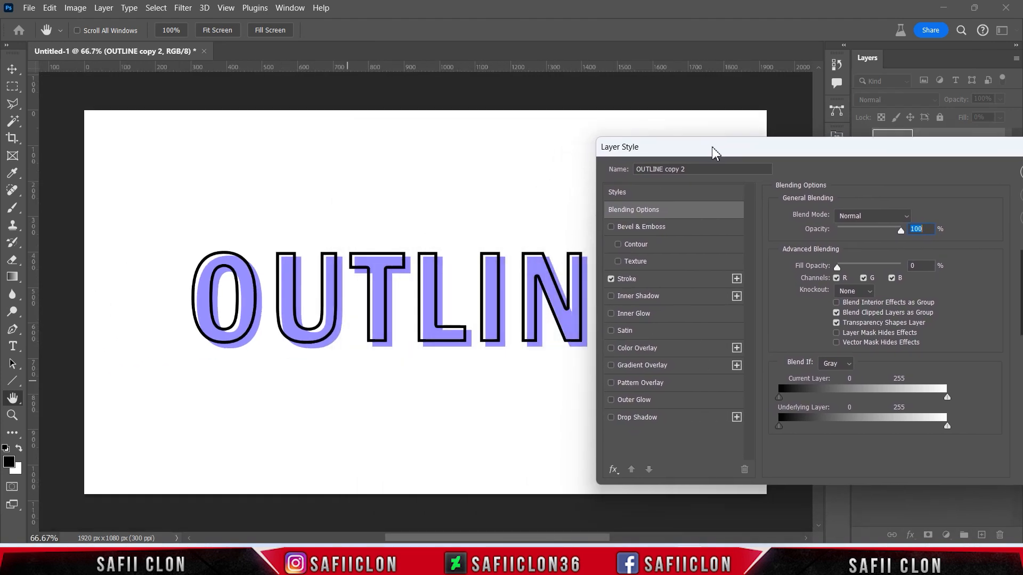
pyautogui.click(695, 286)
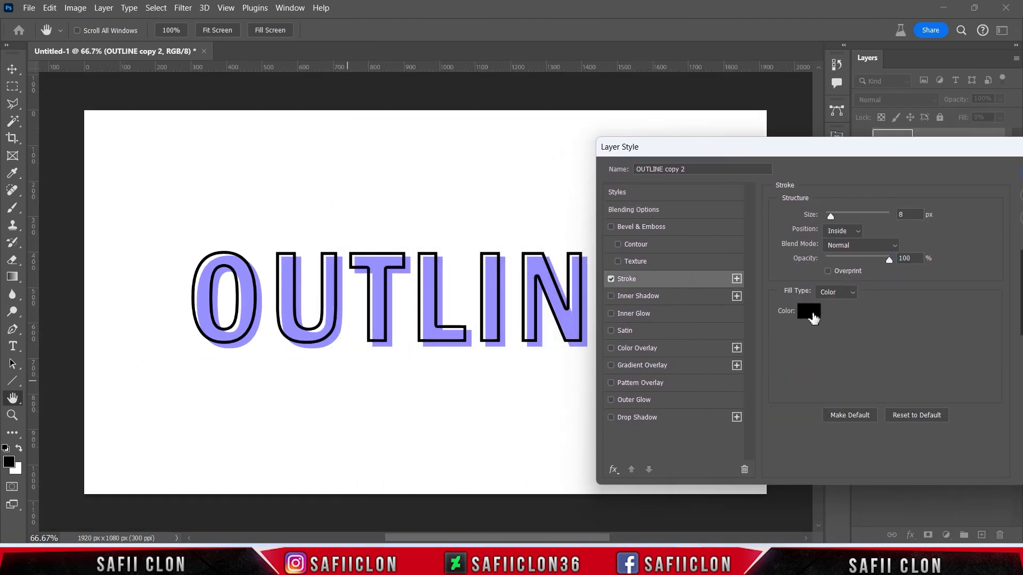
pyautogui.click(810, 312)
pyautogui.click(714, 194)
pyautogui.click(774, 110)
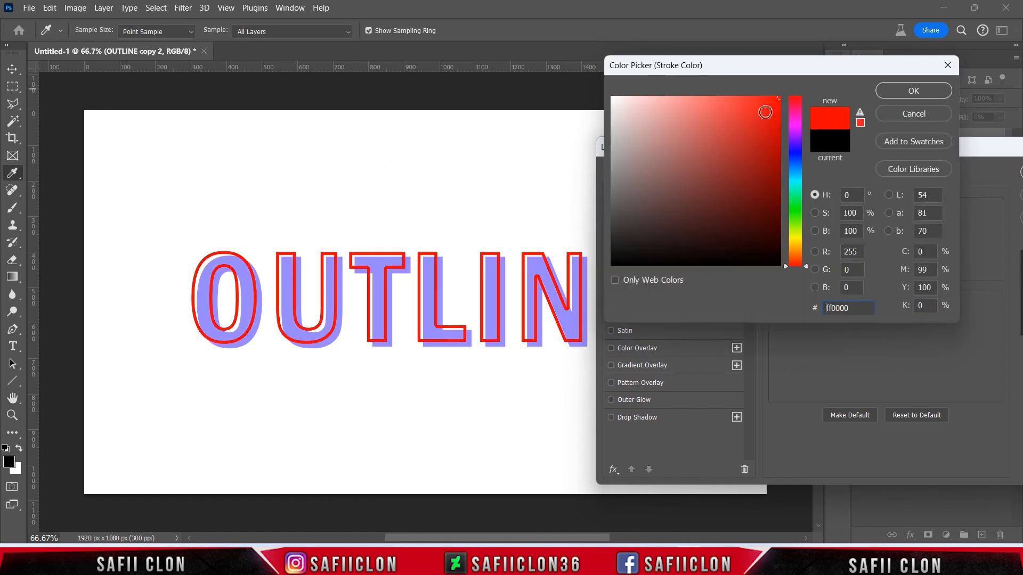
pyautogui.click(795, 118)
pyautogui.moveTo(795, 118)
pyautogui.mouseDown()
pyautogui.moveTo(787, 98)
pyautogui.moveTo(796, 107)
pyautogui.mouseUp()
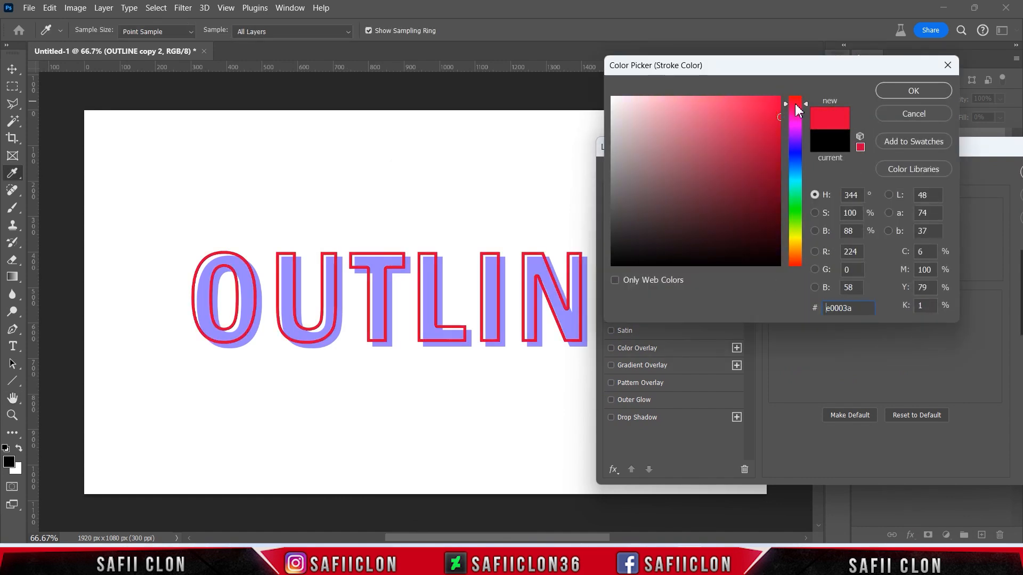
pyautogui.click(912, 91)
pyautogui.moveTo(911, 151); pyautogui.dragTo(575, 160)
pyautogui.click(691, 177)
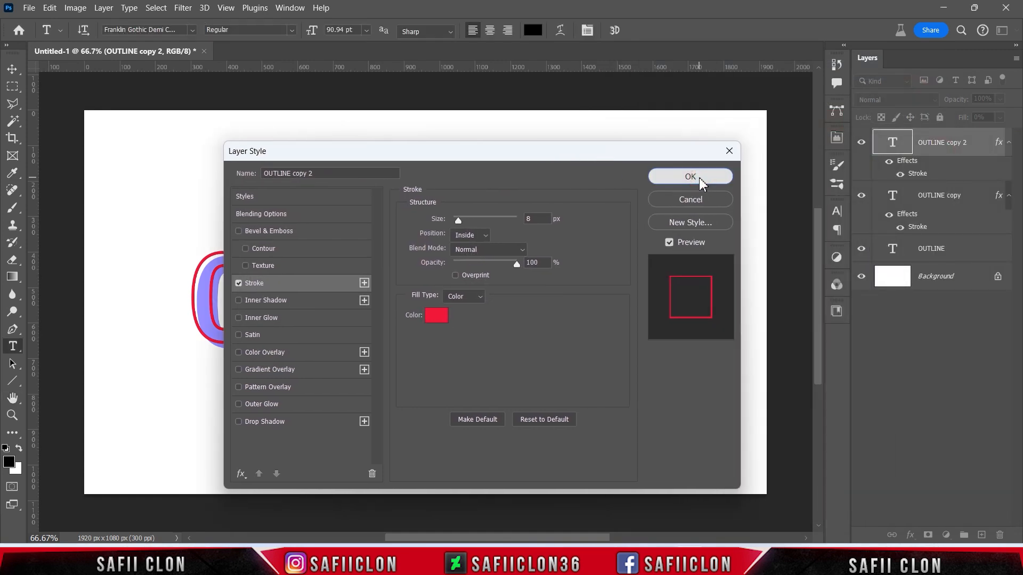
# Step: Convert OUTLINE copy 2 to a smart object and apply a Wave filter with 32 generators, wavelength 10 to 106 and amplitude 5 to 17
pyautogui.rightClick(973, 147)
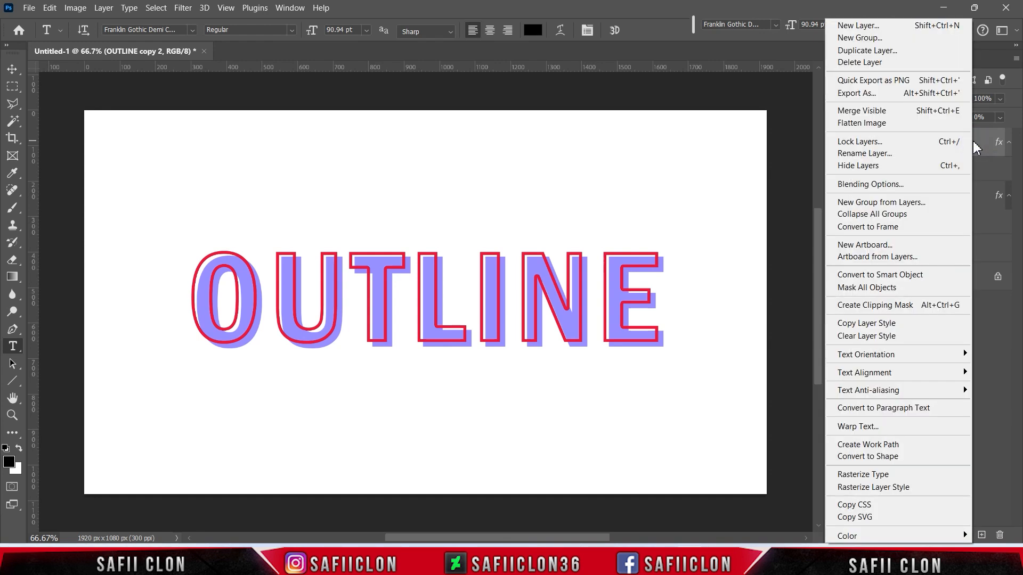
pyautogui.click(913, 278)
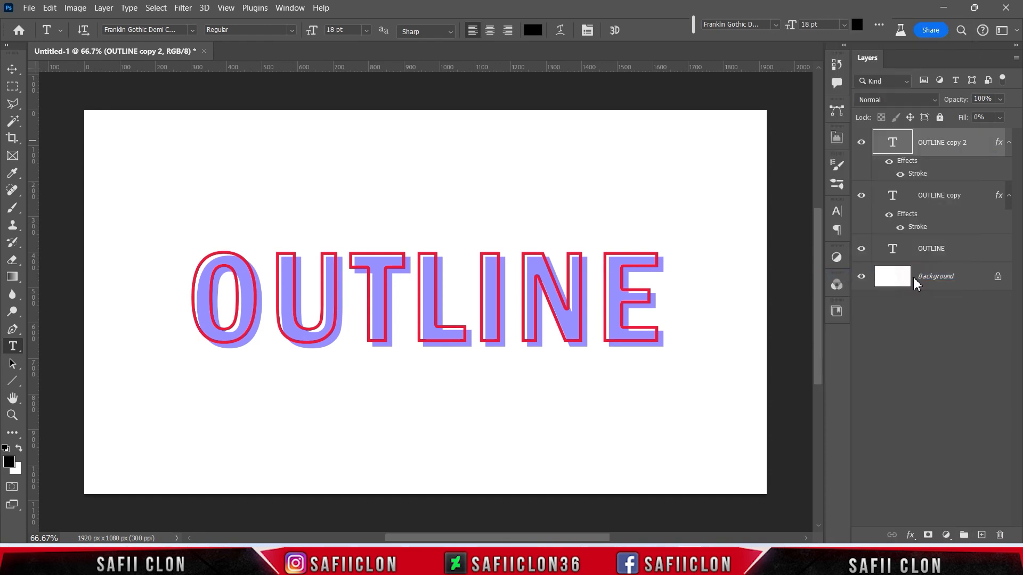
pyautogui.click(182, 8)
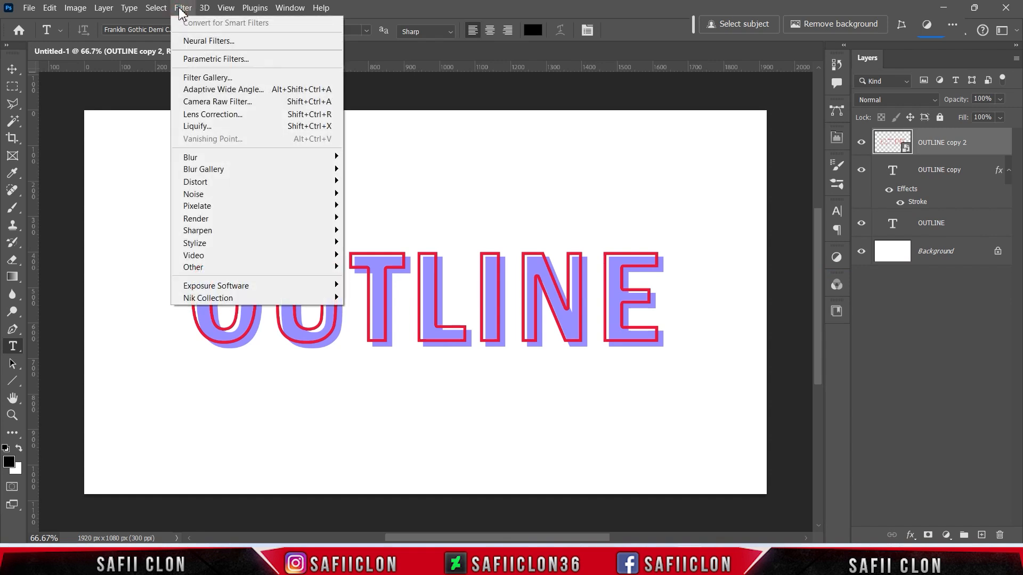
pyautogui.moveTo(244, 184)
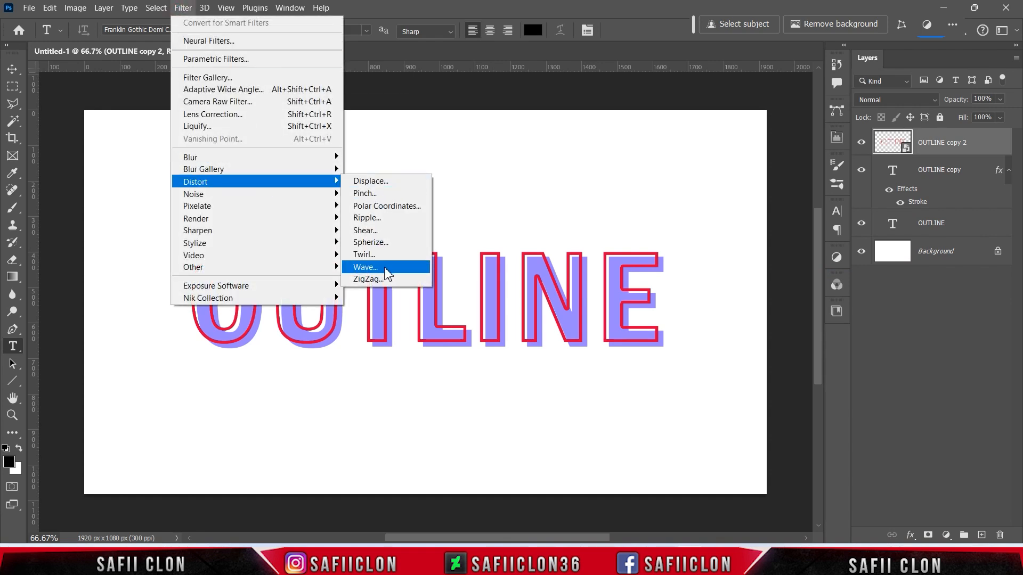
pyautogui.click(396, 273)
pyautogui.moveTo(432, 103); pyautogui.dragTo(711, 152)
pyautogui.moveTo(610, 186)
pyautogui.mouseDown()
pyautogui.moveTo(637, 186)
pyautogui.moveTo(610, 186)
pyautogui.mouseUp()
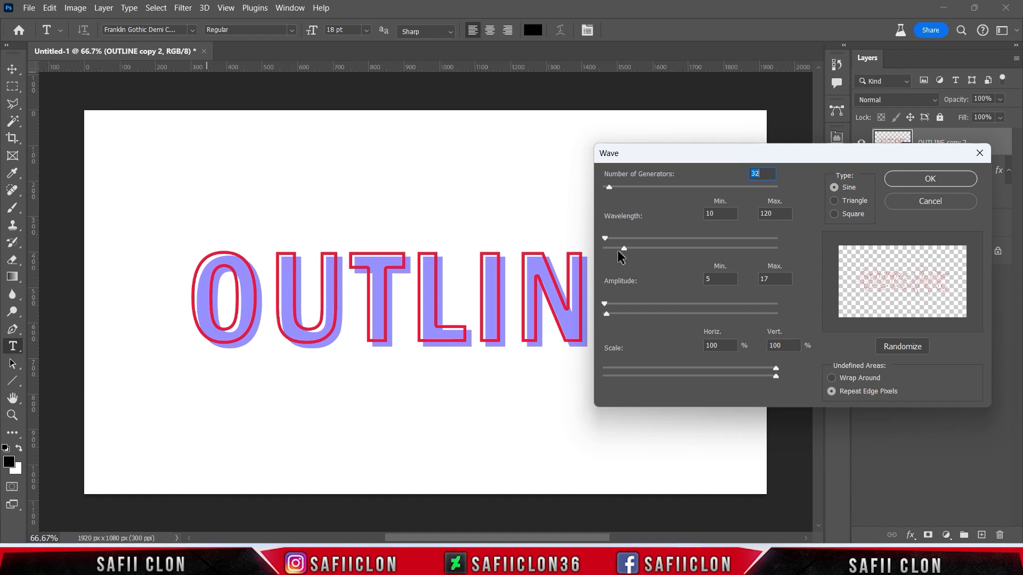
pyautogui.moveTo(622, 248); pyautogui.dragTo(620, 246)
pyautogui.moveTo(607, 314); pyautogui.dragTo(610, 319)
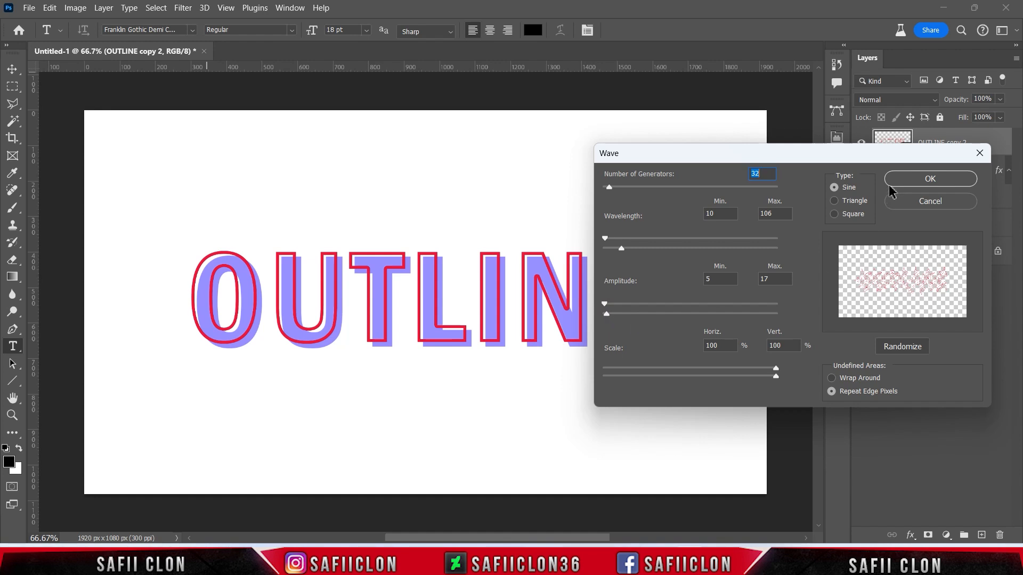
pyautogui.click(907, 179)
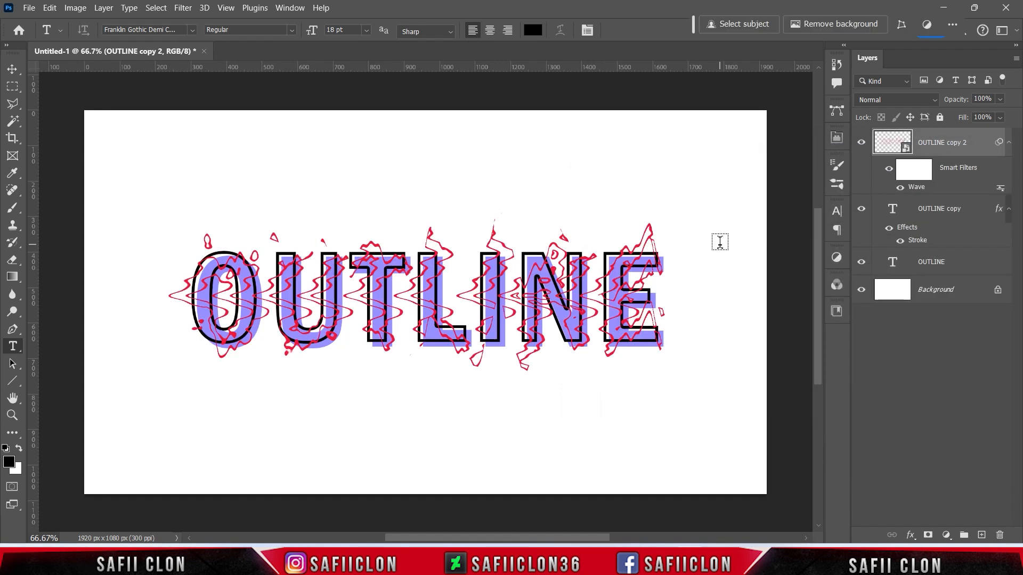
# Step: Move OUTLINE copy 2 below OUTLINE copy, clip it to the purple OUTLINE layer, and compare the text with and without it
pyautogui.moveTo(979, 142); pyautogui.dragTo(954, 243)
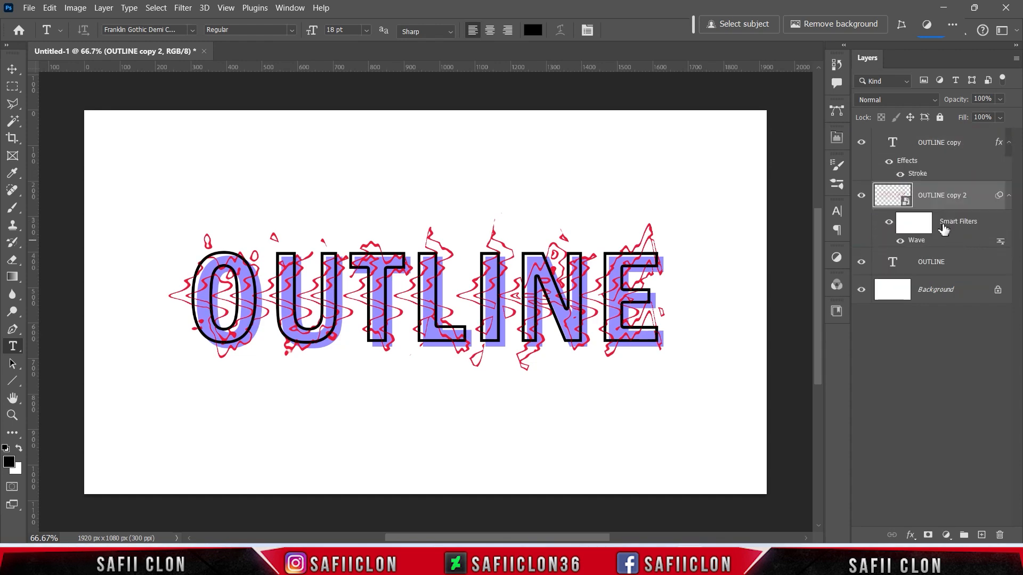
pyautogui.rightClick(957, 196)
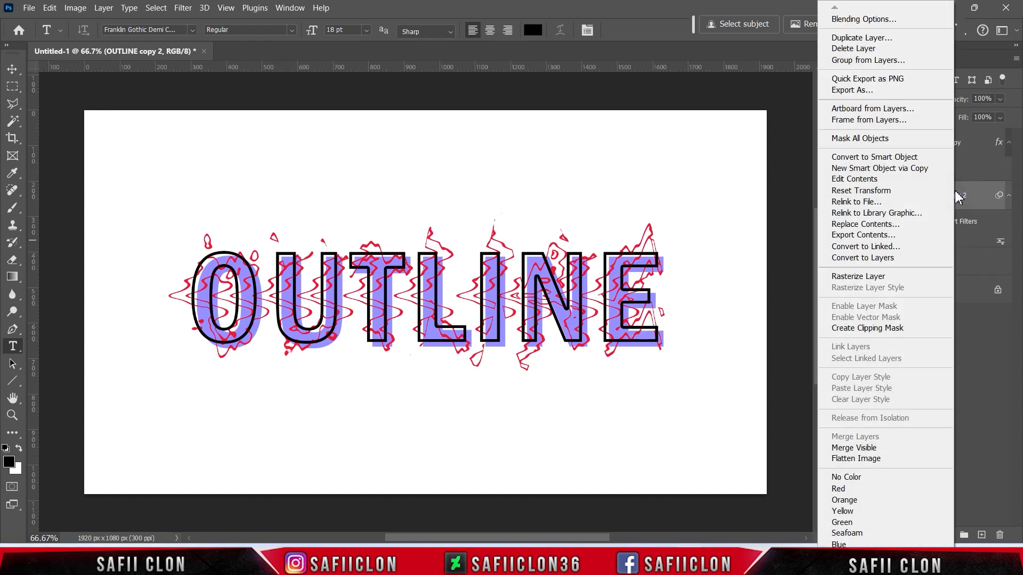
pyautogui.click(865, 328)
pyautogui.click(861, 195)
pyautogui.click(861, 195)
pyautogui.click(862, 195)
pyautogui.click(862, 195)
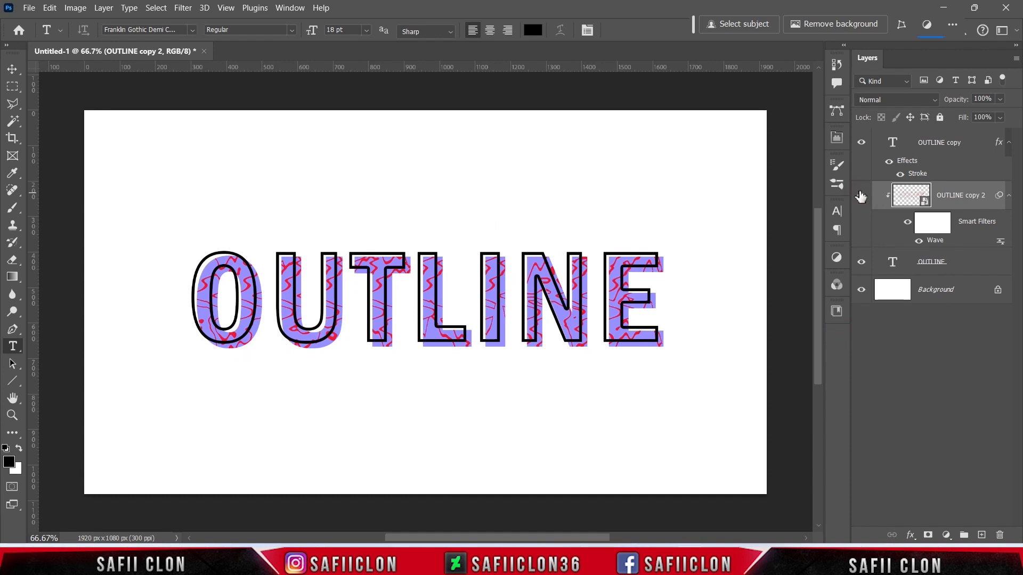
# Step: Duplicate the clipped OUTLINE copy 2 wave layer
pyautogui.rightClick(969, 196)
pyautogui.click(902, 37)
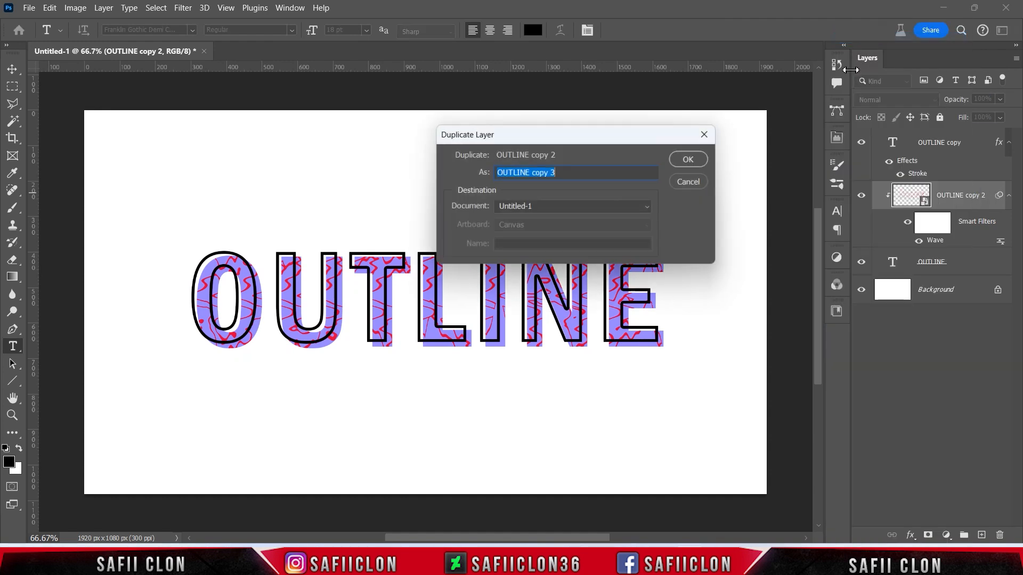
pyautogui.click(697, 161)
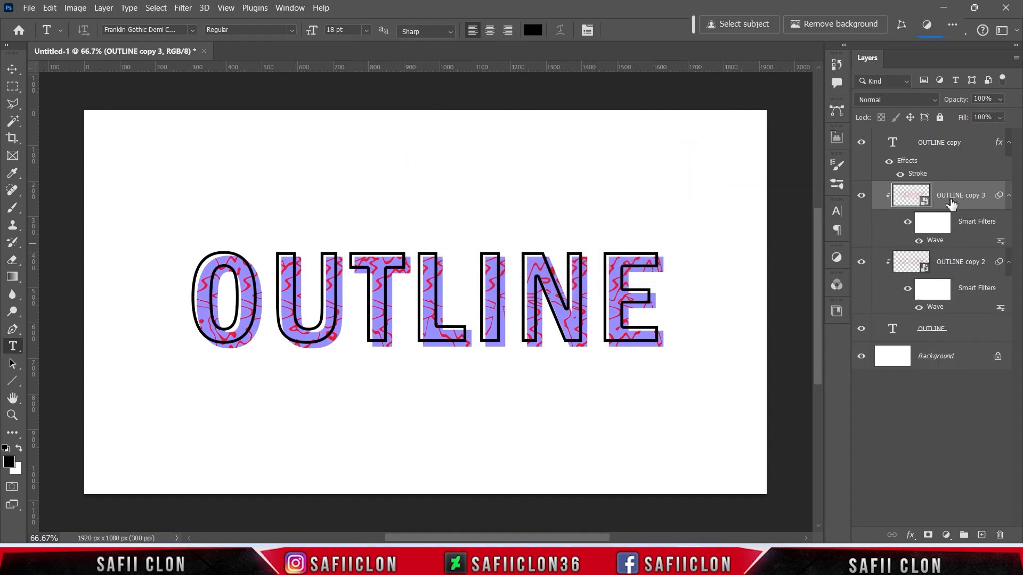
# Step: Recolour the red wave pattern on OUTLINE copy 3 to bright yellow with Hue/Saturation, raising its hue and saturation
pyautogui.click(75, 8)
pyautogui.moveTo(141, 43)
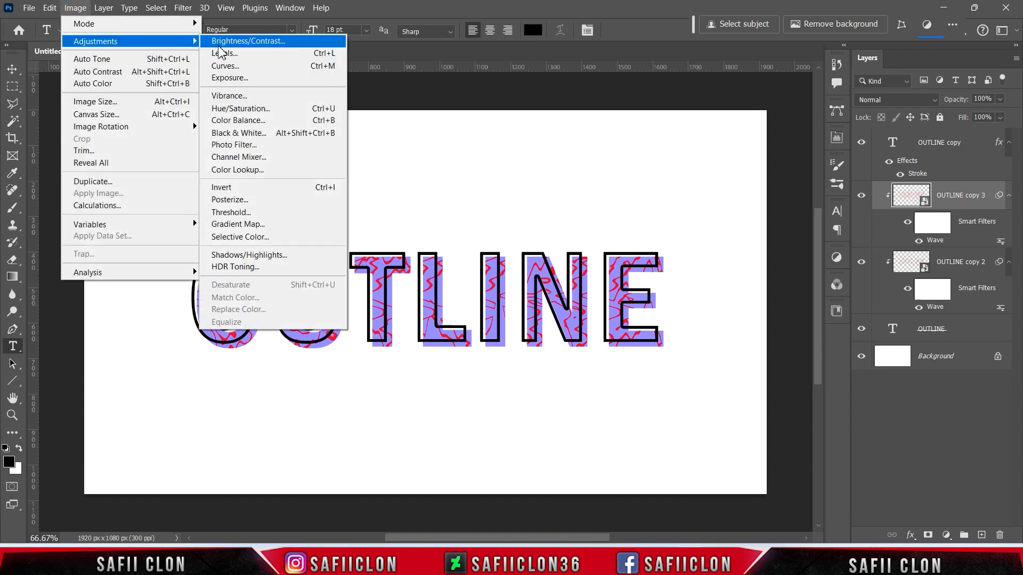
pyautogui.click(264, 108)
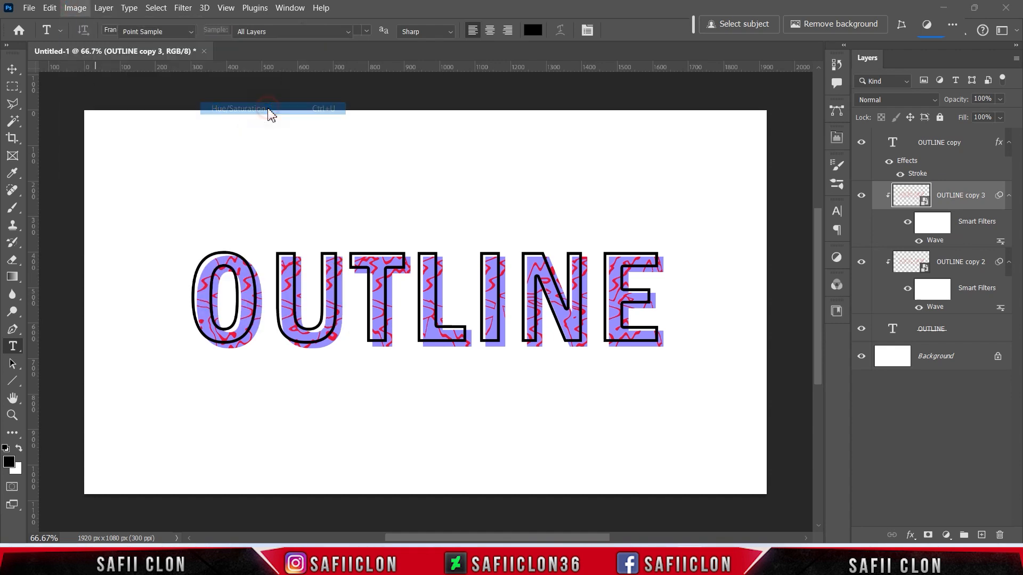
pyautogui.moveTo(473, 89); pyautogui.dragTo(755, 103)
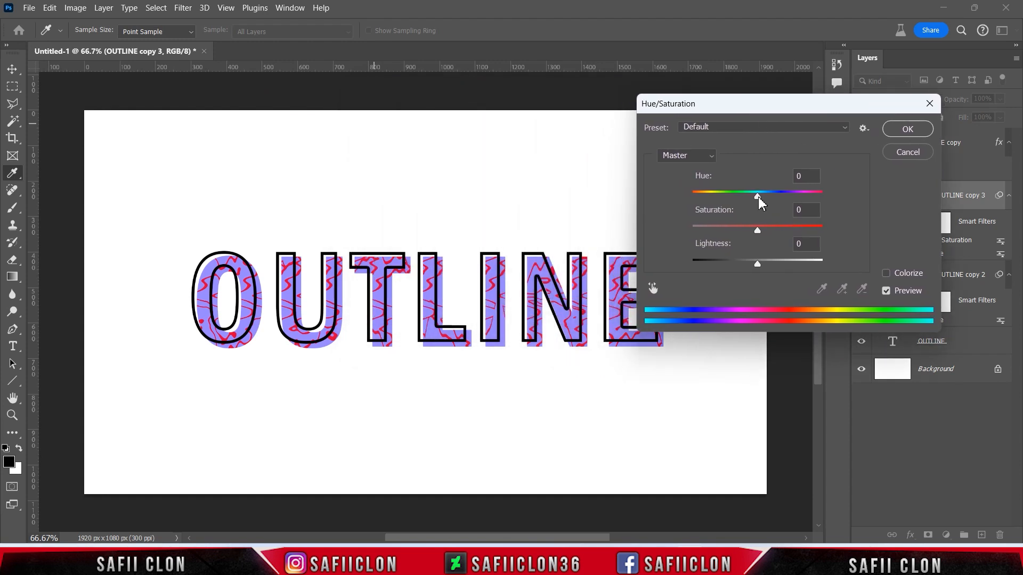
pyautogui.moveTo(758, 196)
pyautogui.mouseDown()
pyautogui.moveTo(810, 195)
pyautogui.moveTo(796, 197)
pyautogui.mouseUp()
pyautogui.moveTo(759, 229)
pyautogui.mouseDown()
pyautogui.moveTo(772, 229)
pyautogui.moveTo(737, 231)
pyautogui.moveTo(801, 231)
pyautogui.moveTo(776, 230)
pyautogui.mouseUp()
pyautogui.moveTo(761, 265)
pyautogui.mouseDown()
pyautogui.moveTo(774, 262)
pyautogui.moveTo(764, 260)
pyautogui.mouseUp()
pyautogui.click(896, 135)
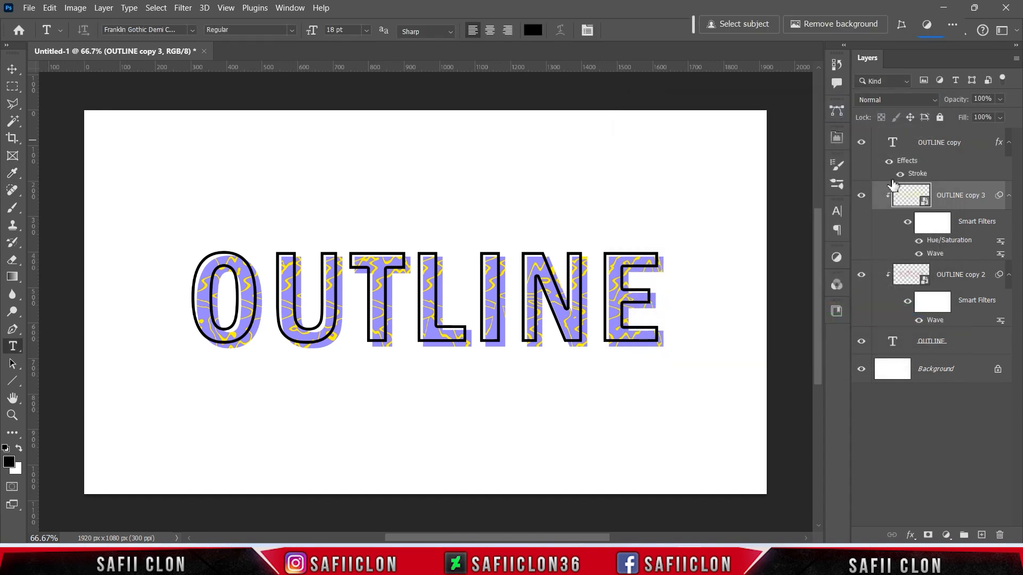
pyautogui.click(860, 200)
# Step: Flip the yellow OUTLINE copy 3 layer horizontally with Free Transform and scale it up to about 106%
pyautogui.hotkey('ctrl', 't')
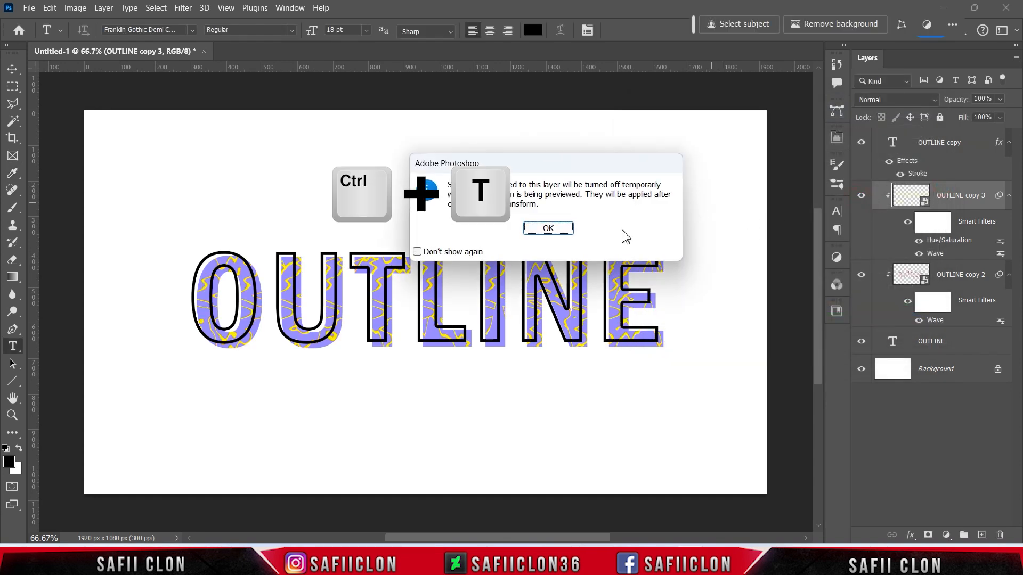
pyautogui.click(553, 229)
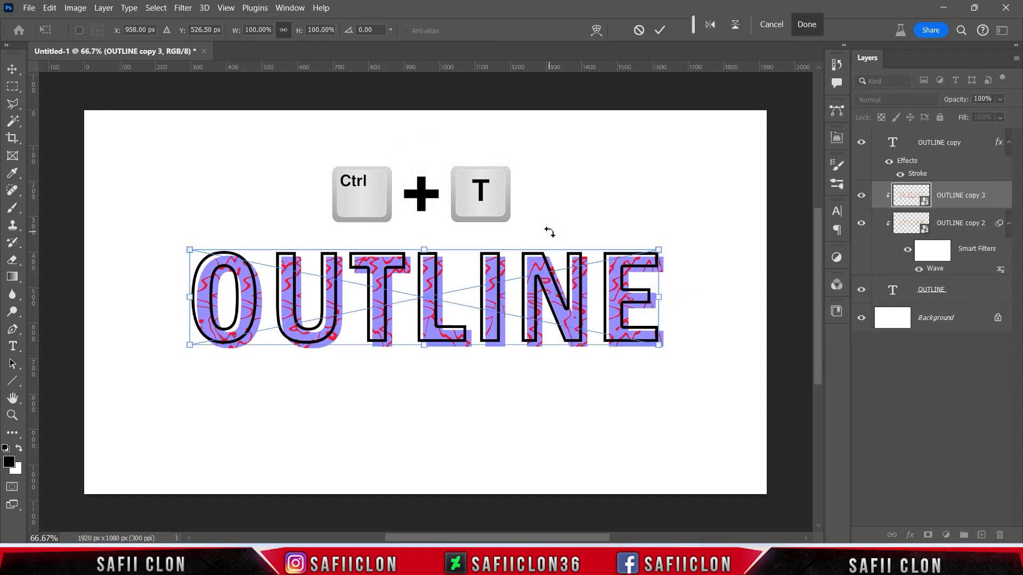
pyautogui.rightClick(501, 299)
pyautogui.click(550, 279)
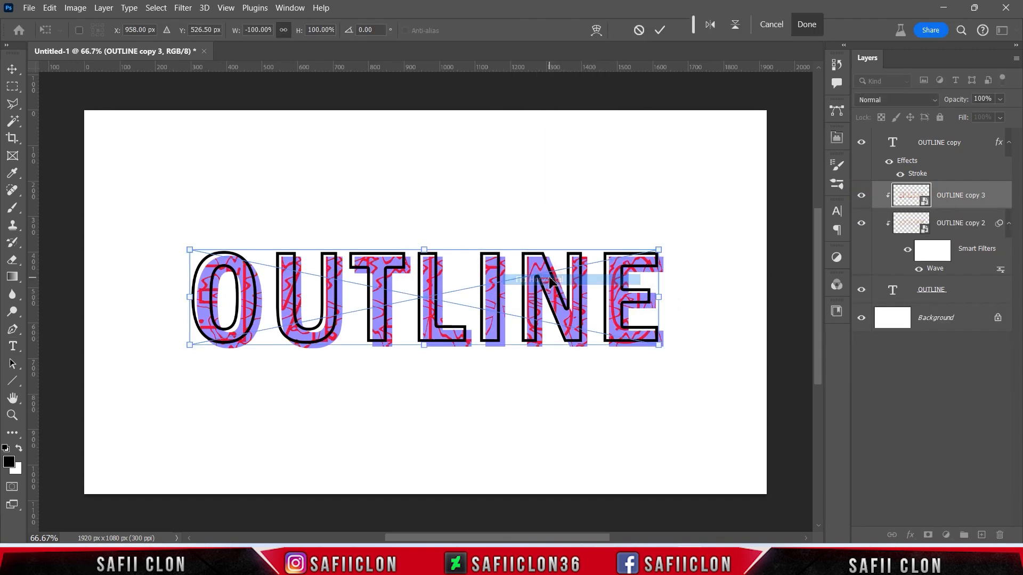
pyautogui.moveTo(660, 248); pyautogui.dragTo(675, 246)
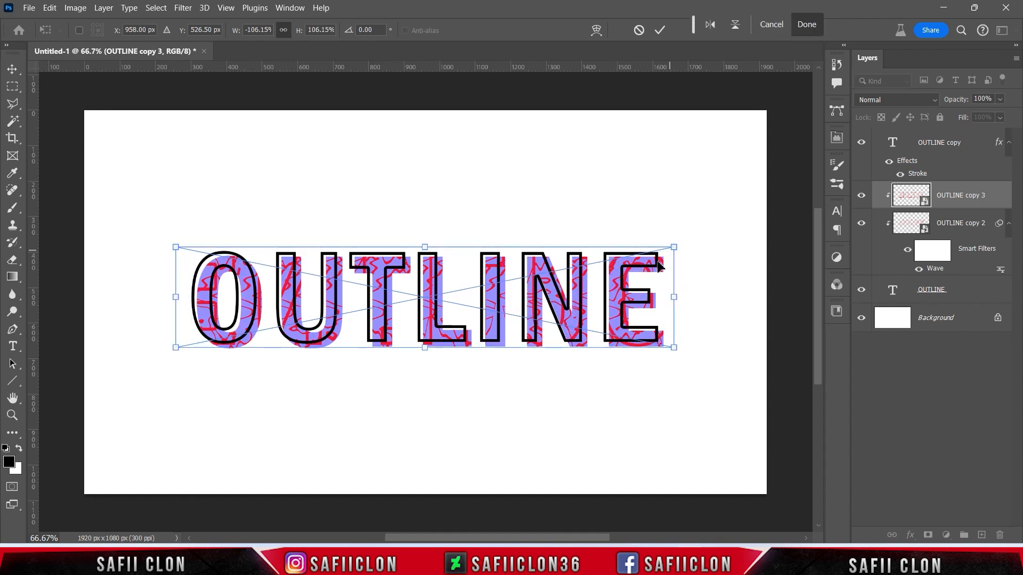
pyautogui.click(662, 31)
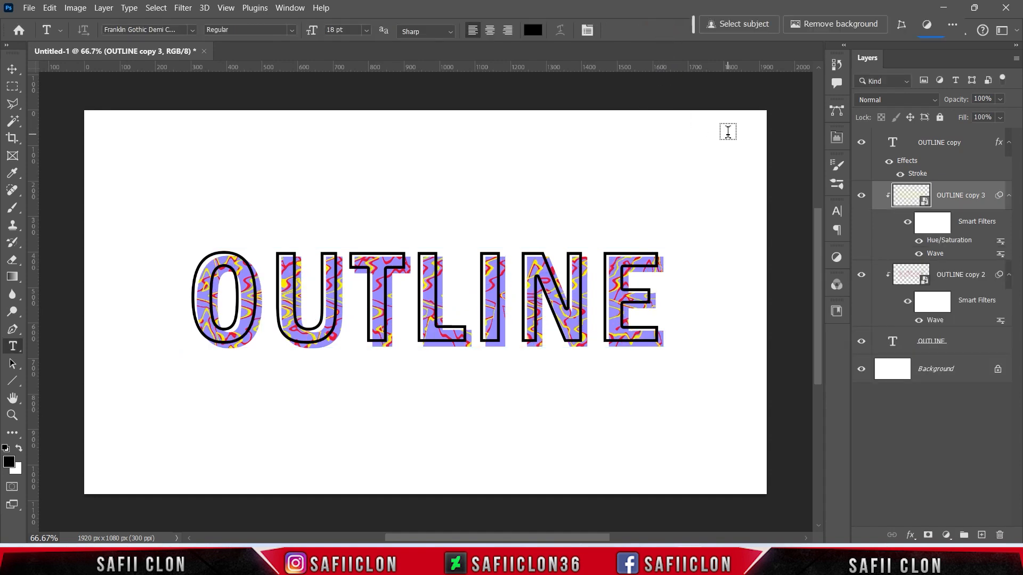
# Step: Compare the text with and without the yellow OUTLINE copy 3 layer and inspect the wave pattern up close and from afar
pyautogui.click(861, 197)
pyautogui.click(861, 198)
pyautogui.click(861, 198)
pyautogui.click(860, 198)
pyautogui.hotkey('ctrl', '+')
pyautogui.hotkey('ctrl', '+')
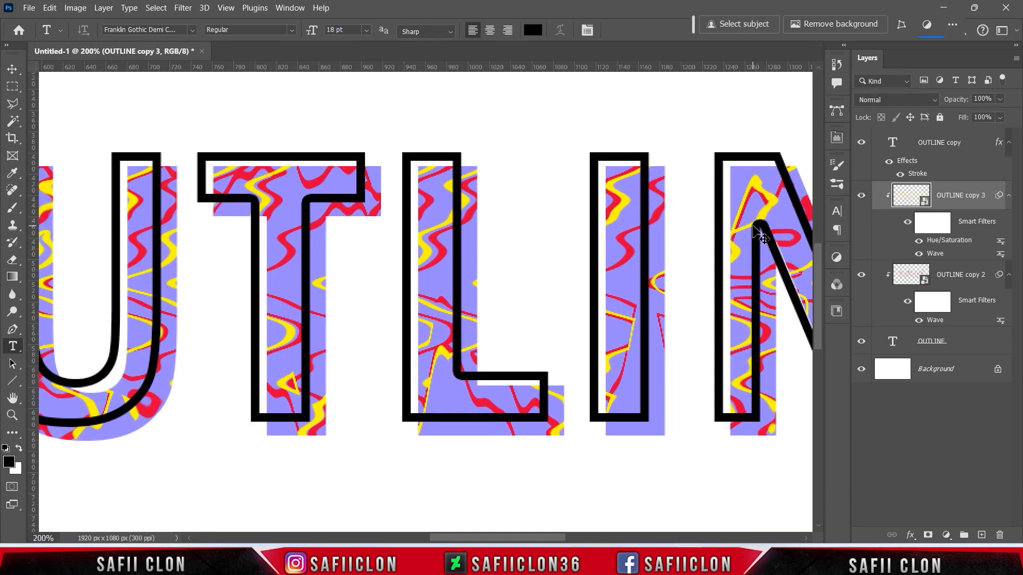
pyautogui.hotkey('ctrl', '+')
pyautogui.hotkey('ctrl', '-')
pyautogui.hotkey('ctrl', '-')
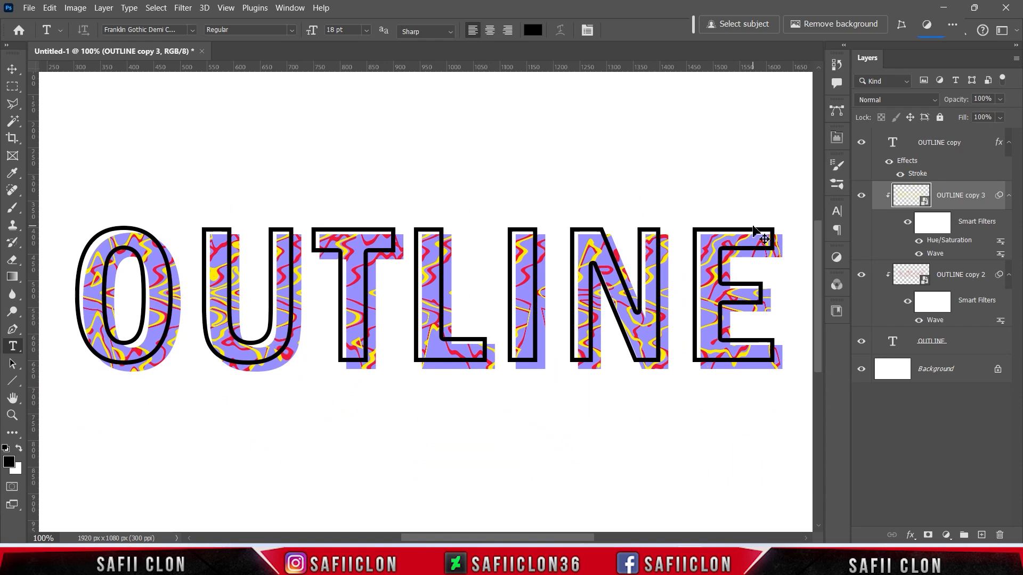
pyautogui.hotkey('ctrl', '-')
pyautogui.hotkey('ctrl', '-')
pyautogui.hotkey('ctrl', '+')
pyautogui.hotkey('ctrl', '+')
pyautogui.hotkey('ctrl', '-')
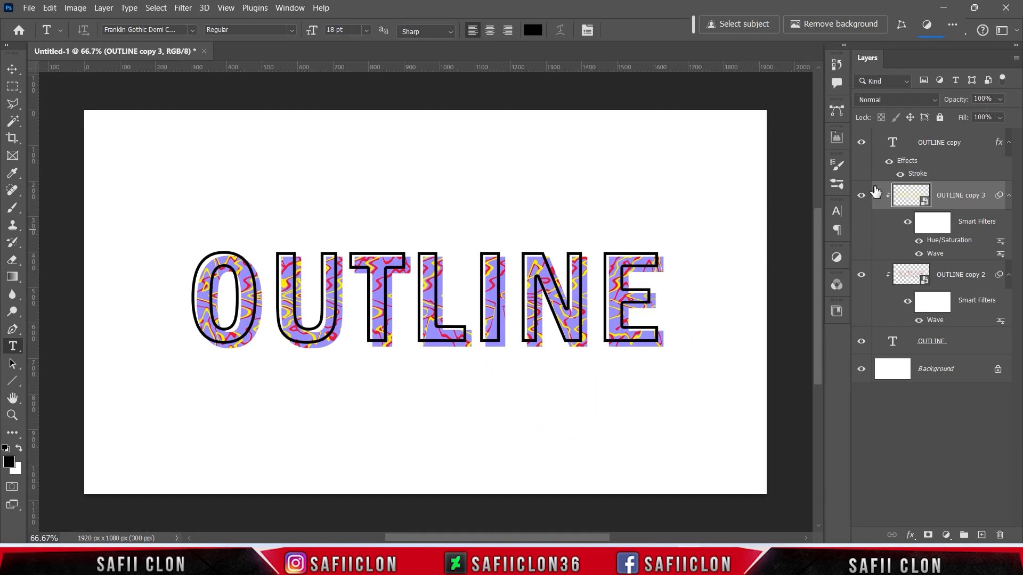
# Step: Check what the stroke, yellow wave and purple base layers each contribute to the artwork, and review the finished text
pyautogui.click(861, 144)
pyautogui.click(861, 144)
pyautogui.click(862, 197)
pyautogui.click(861, 343)
pyautogui.click(861, 343)
pyautogui.hotkey('ctrl', '+')
pyautogui.hotkey('ctrl', '+')
pyautogui.hotkey('ctrl', '-')
pyautogui.hotkey('ctrl', '-')
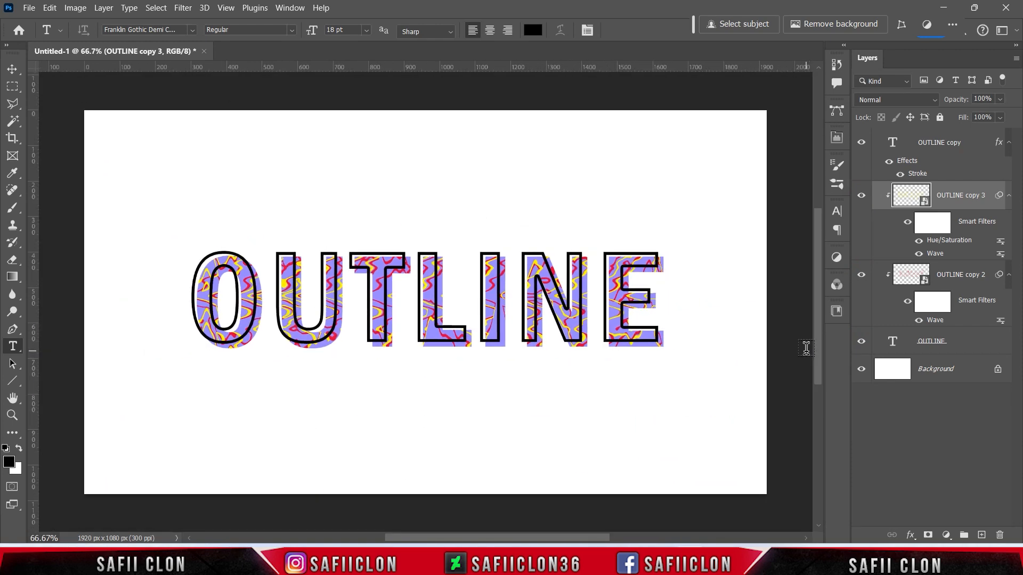